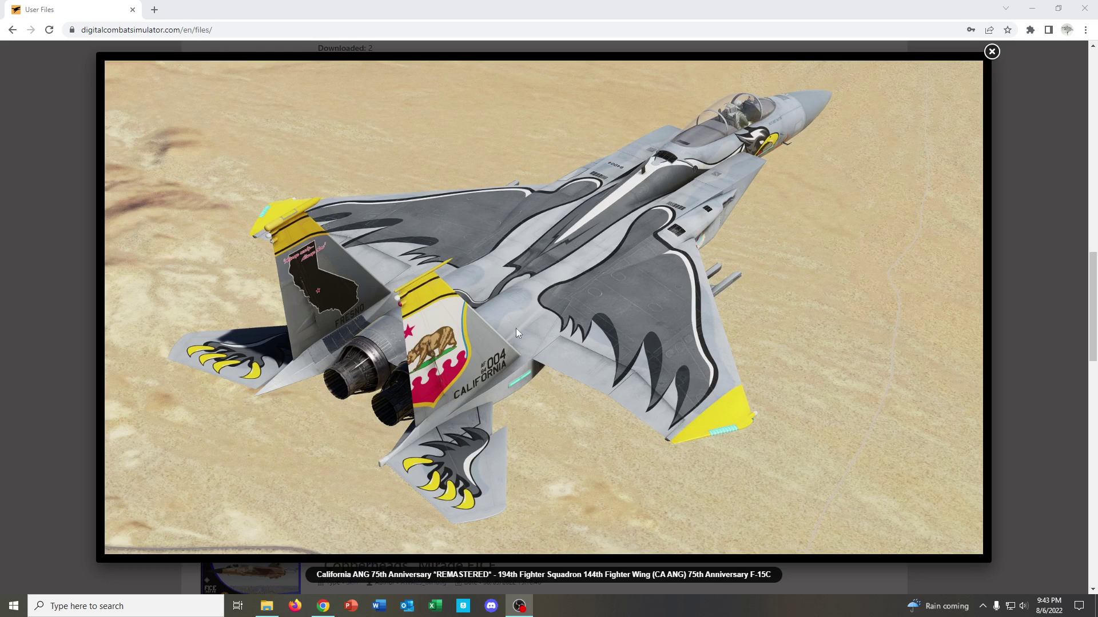
View the next California ANG F-15C livery preview, then minimize Chrome to show DCS.openbeta.
{"action": "left_click", "coordinate": [967, 309]}
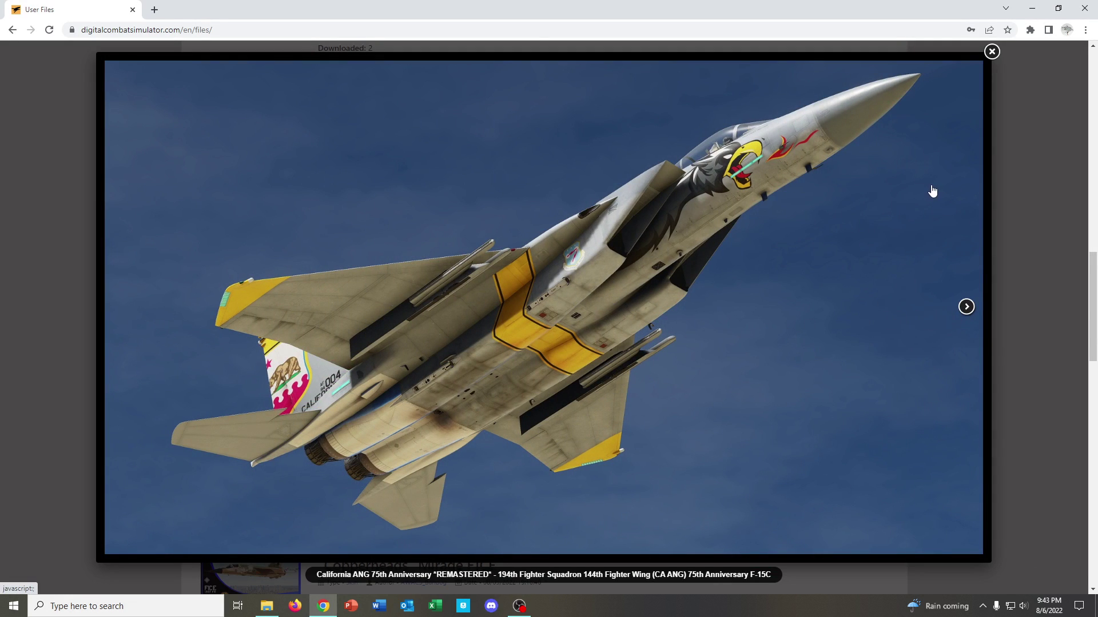
{"action": "key", "text": "super+Down"}
{"action": "key", "text": "super+Down"}
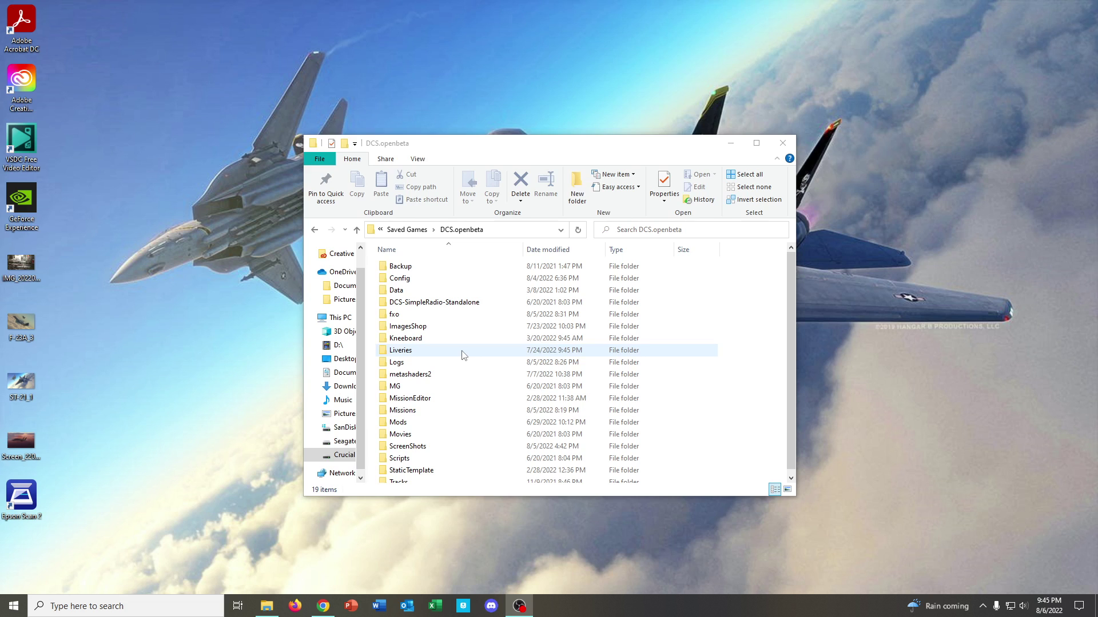
{"action": "double_click", "coordinate": [463, 355]}
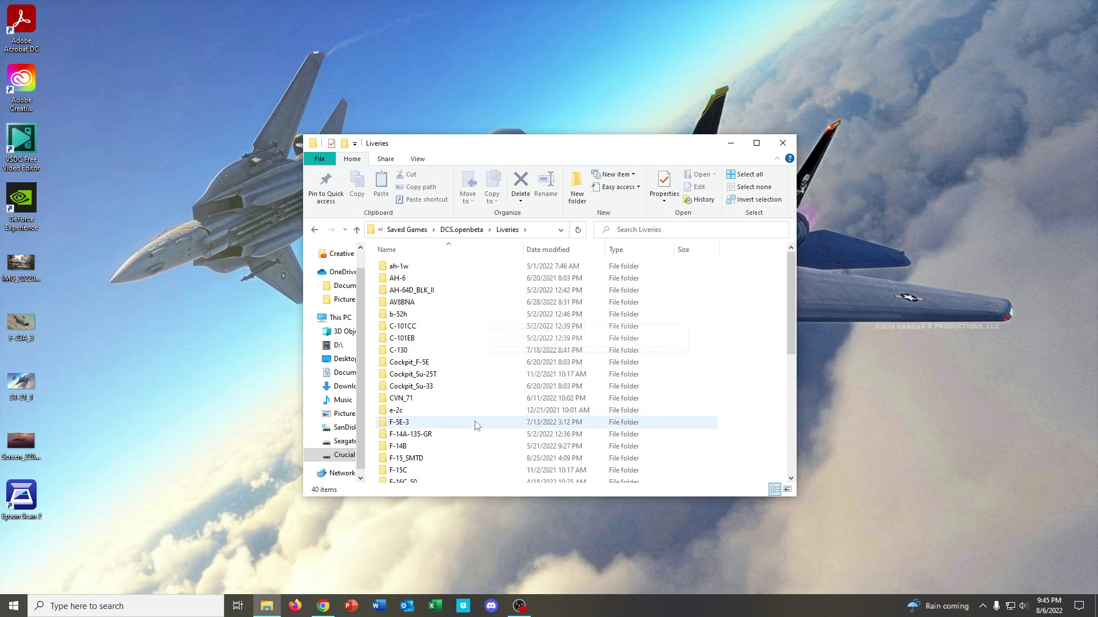
{"action": "scroll", "coordinate": [492, 394], "scroll_direction": "down", "scroll_amount": 3}
{"action": "scroll", "coordinate": [492, 422], "scroll_direction": "down", "scroll_amount": 3}
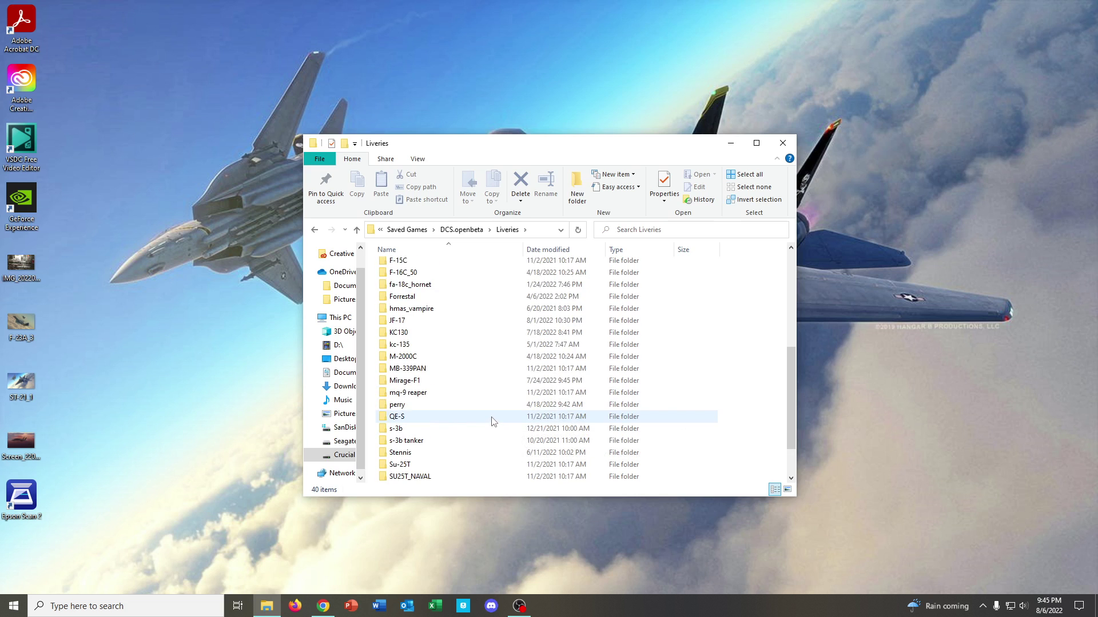
{"action": "scroll", "coordinate": [487, 408], "scroll_direction": "up", "scroll_amount": 5}
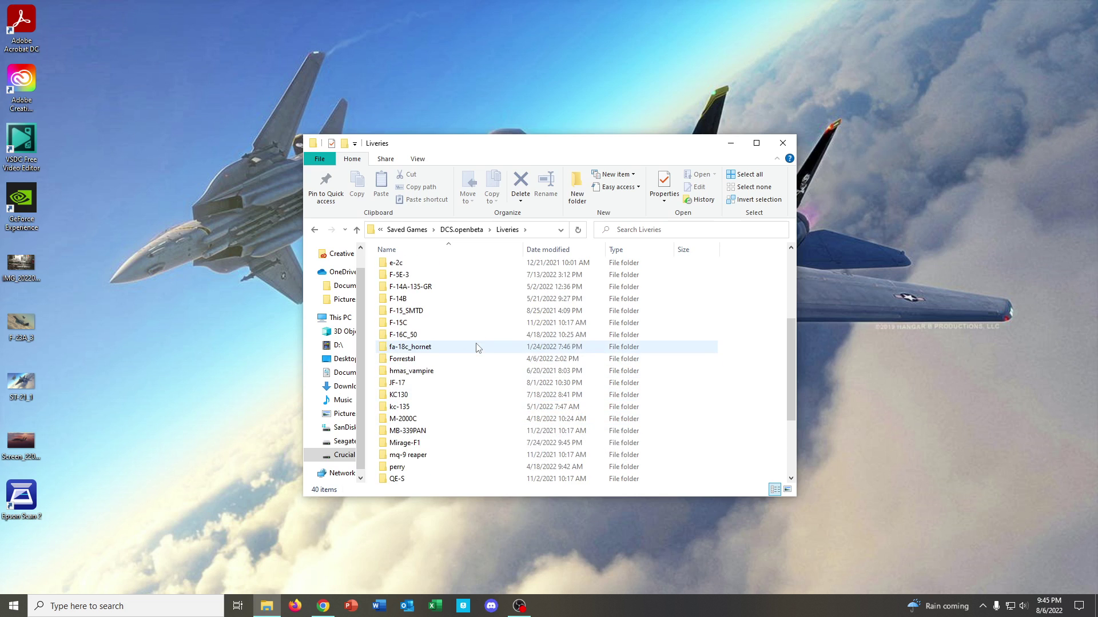
{"action": "scroll", "coordinate": [483, 337], "scroll_direction": "up", "scroll_amount": 1}
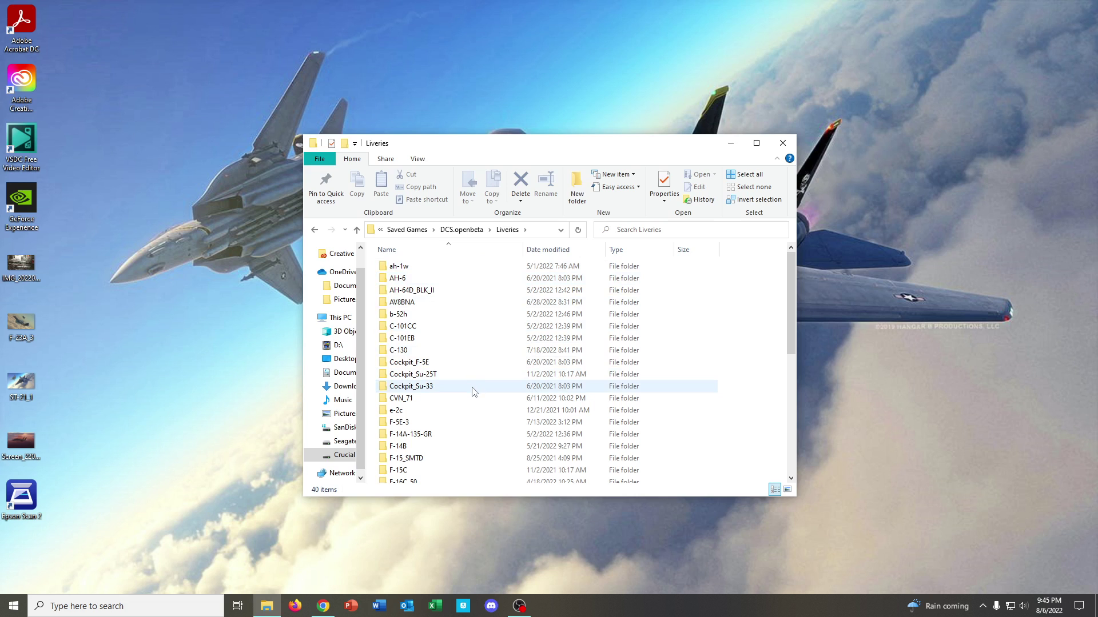
{"action": "mouse_move", "coordinate": [466, 427]}
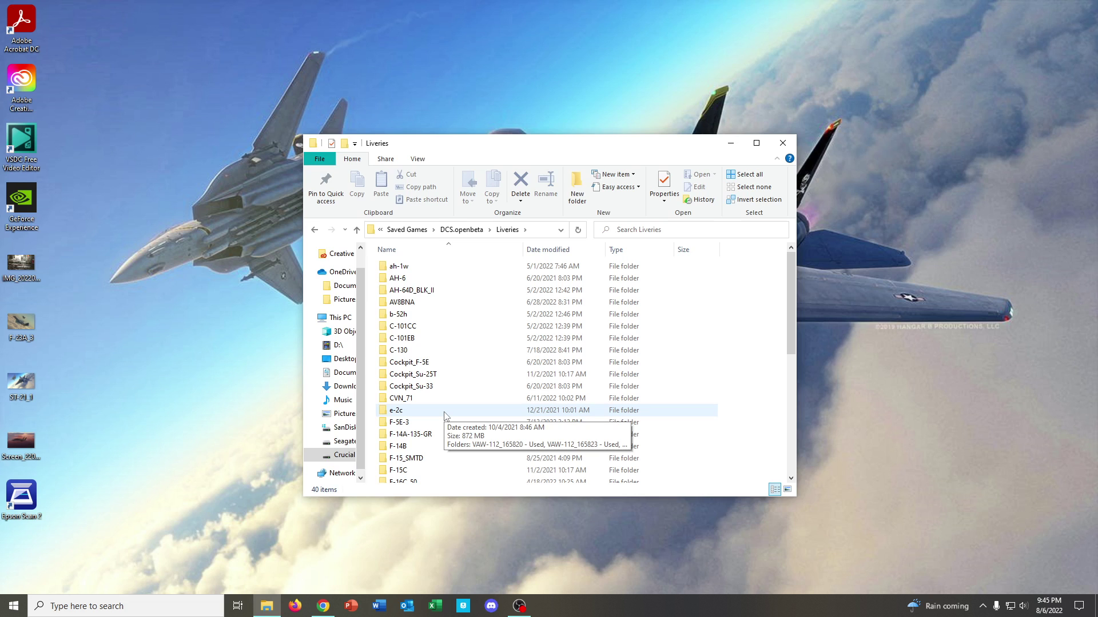
Navigate from C: through Program Files\Eagle Dynamics\DCS World OpenBeta\Bazar into Liveries.
{"action": "left_click", "coordinate": [346, 428]}
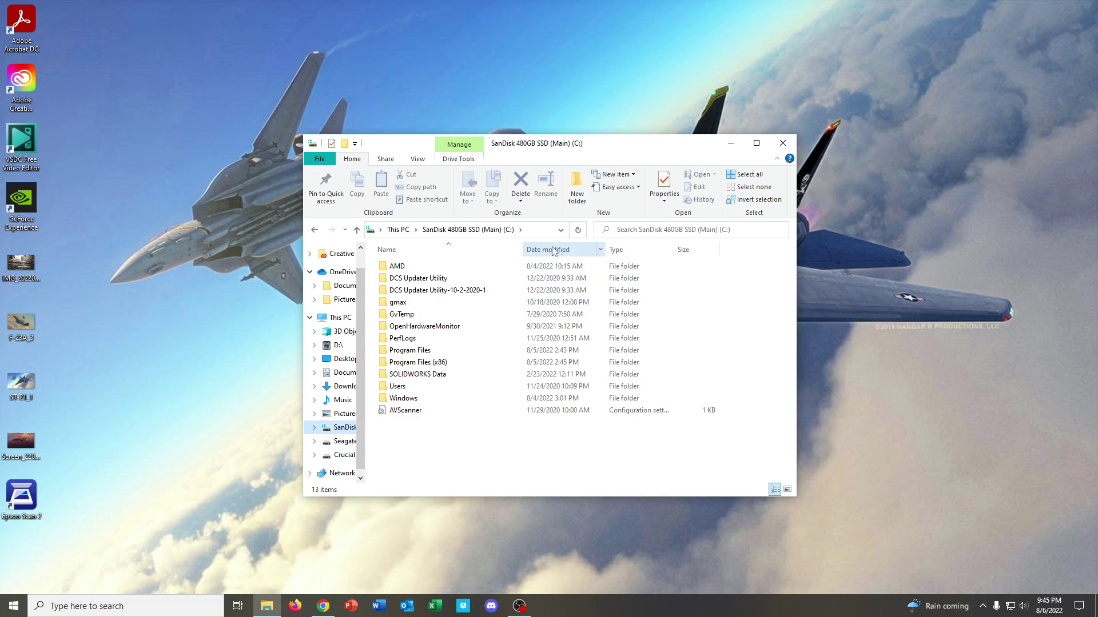
{"action": "double_click", "coordinate": [426, 350]}
{"action": "left_click", "coordinate": [437, 329]}
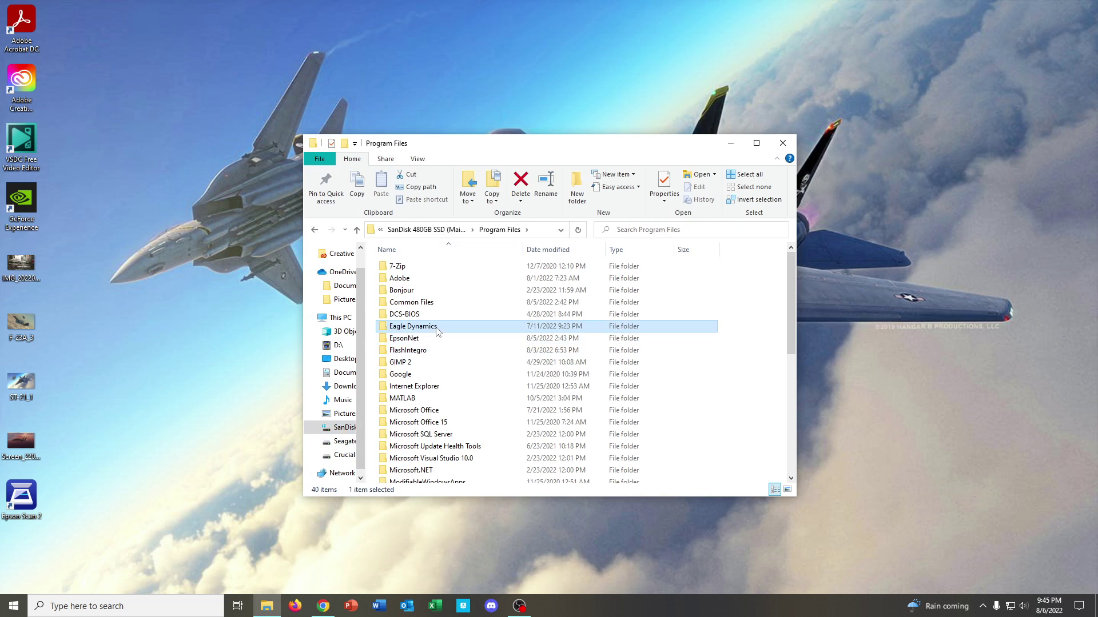
{"action": "double_click", "coordinate": [438, 328]}
{"action": "double_click", "coordinate": [428, 267]}
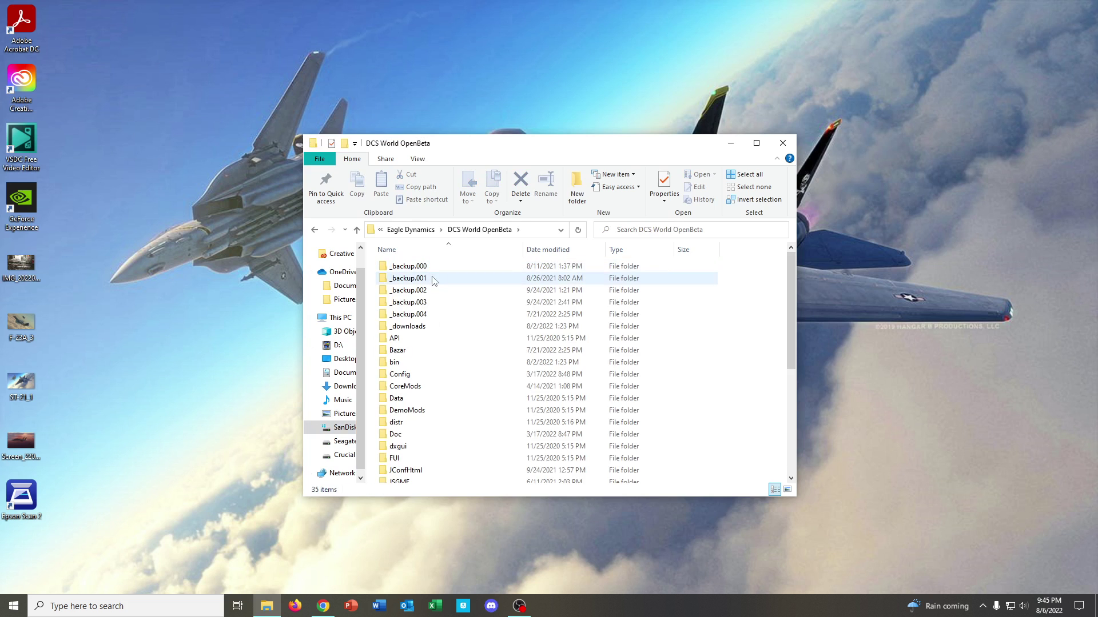
{"action": "double_click", "coordinate": [450, 351]}
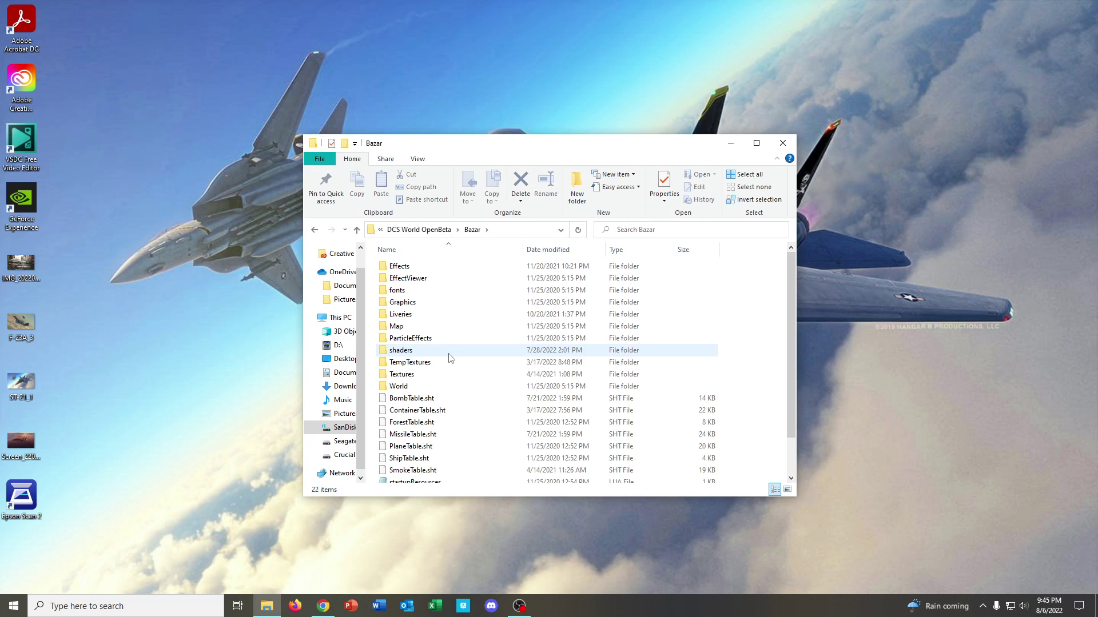
{"action": "double_click", "coordinate": [450, 315]}
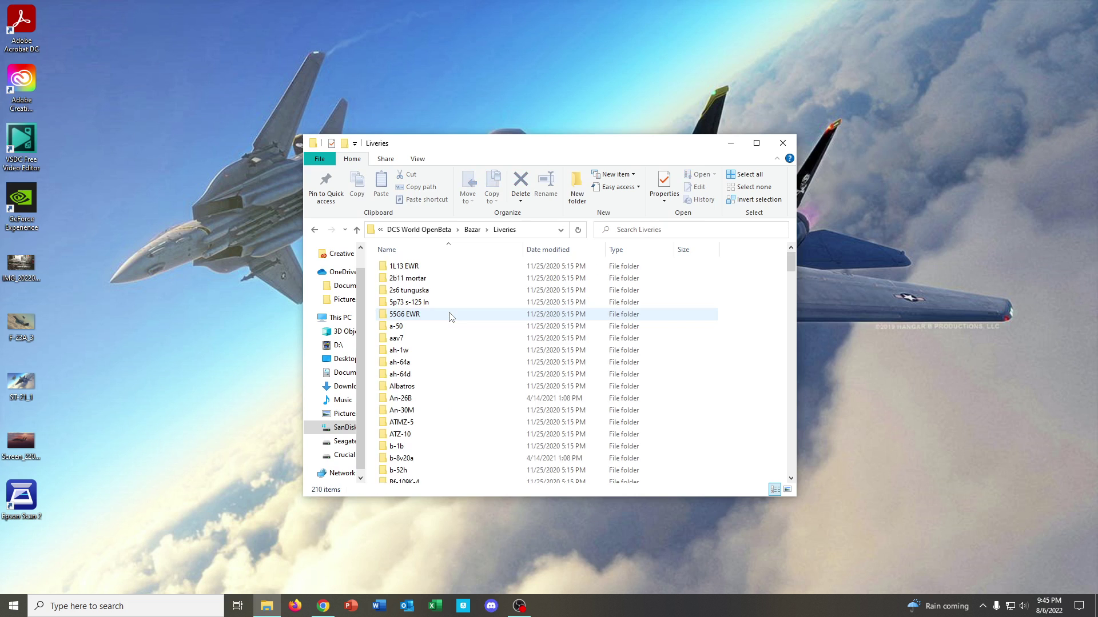
Scroll through the 210 Bazar livery folders such as f-14a, F-15C and F-15E.
{"action": "scroll", "coordinate": [455, 303], "scroll_direction": "down", "scroll_amount": 5}
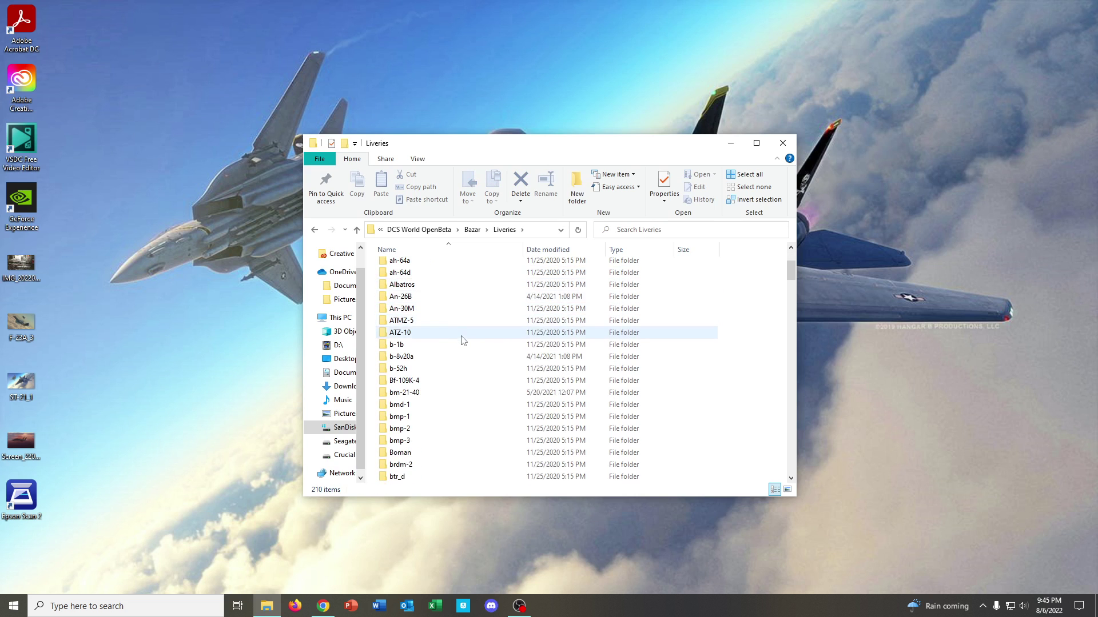
{"action": "scroll", "coordinate": [464, 342], "scroll_direction": "down", "scroll_amount": 6}
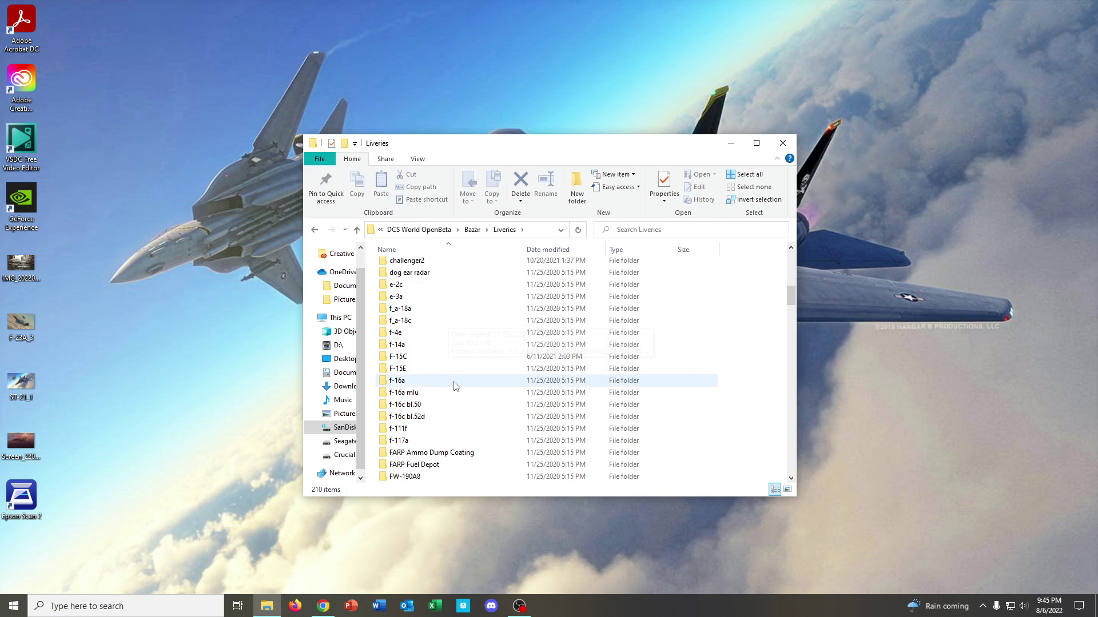
{"action": "scroll", "coordinate": [456, 384], "scroll_direction": "up", "scroll_amount": 3}
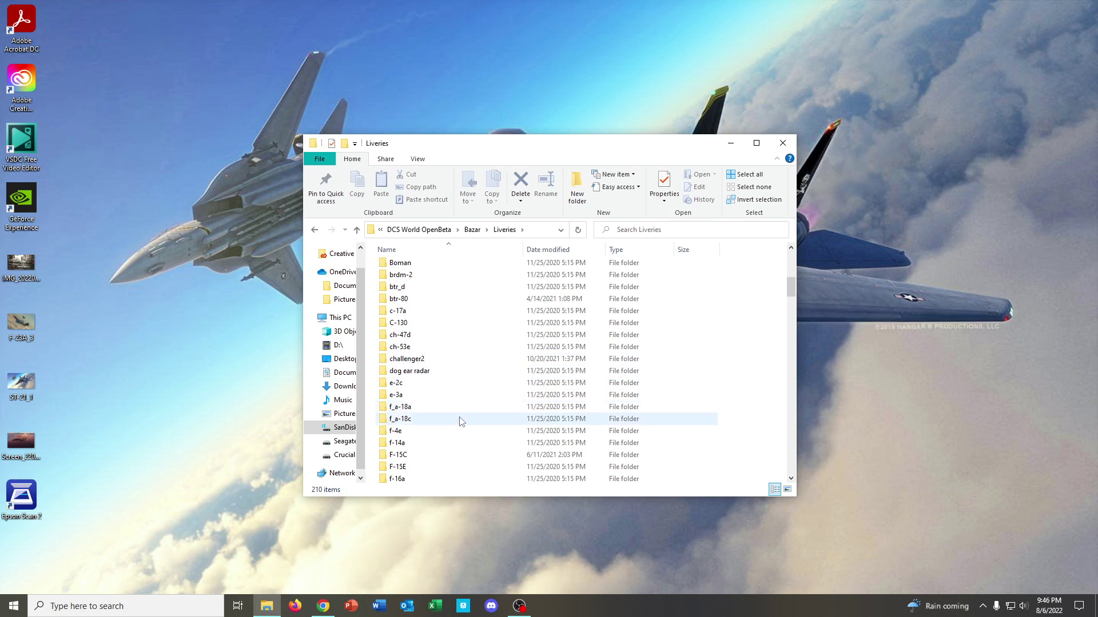
{"action": "scroll", "coordinate": [461, 420], "scroll_direction": "down", "scroll_amount": 1}
{"action": "scroll", "coordinate": [460, 421], "scroll_direction": "down", "scroll_amount": 1}
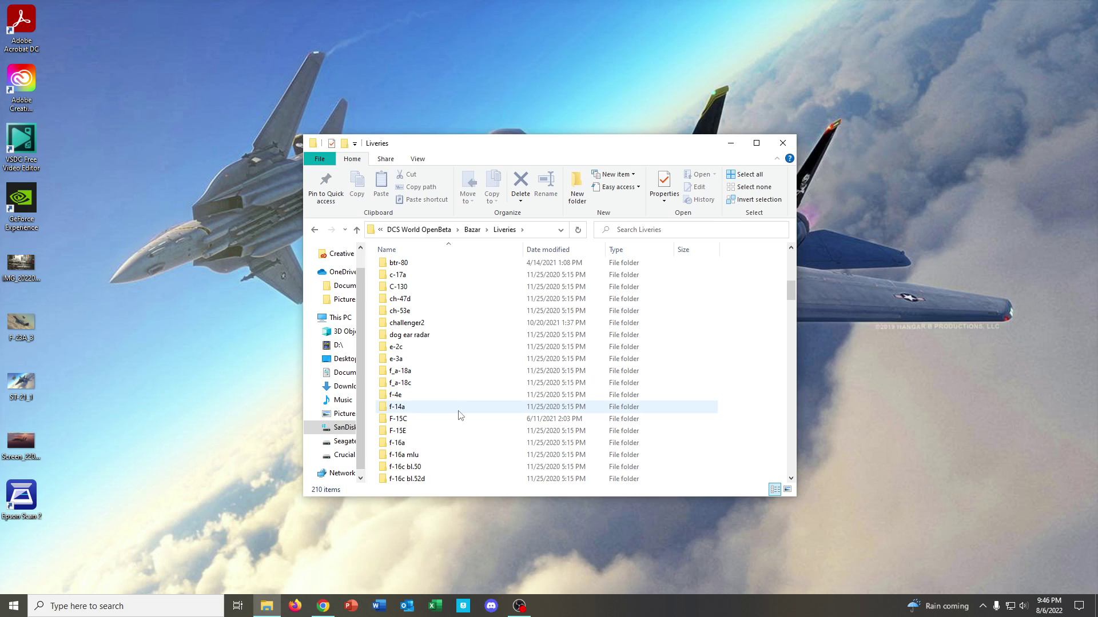
{"action": "scroll", "coordinate": [463, 409], "scroll_direction": "down", "scroll_amount": 4}
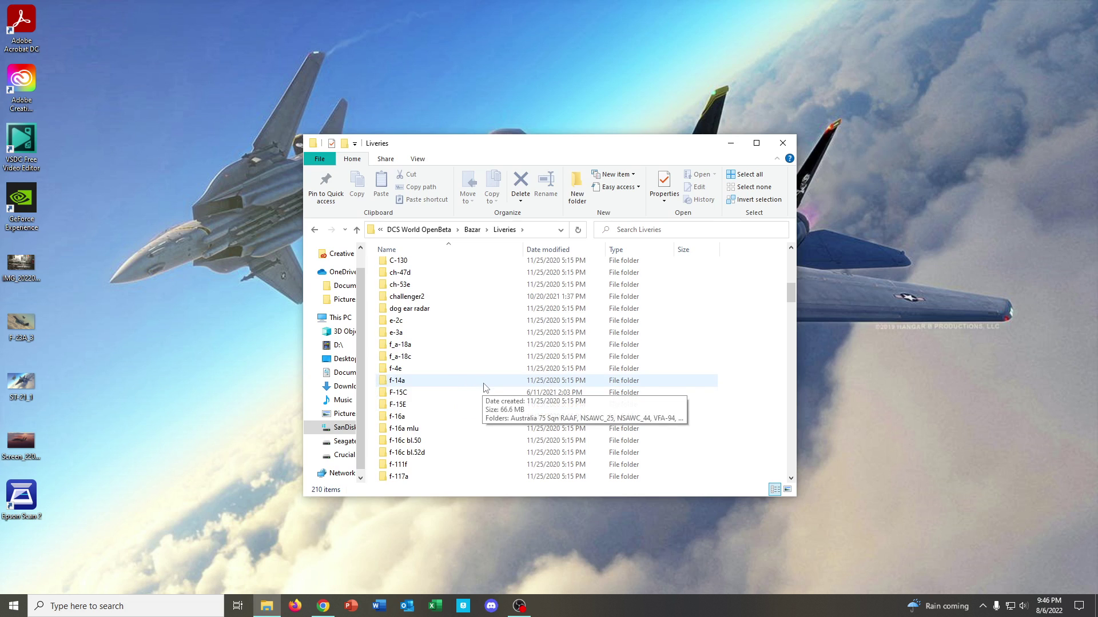
{"action": "scroll", "coordinate": [484, 388], "scroll_direction": "up", "scroll_amount": 2}
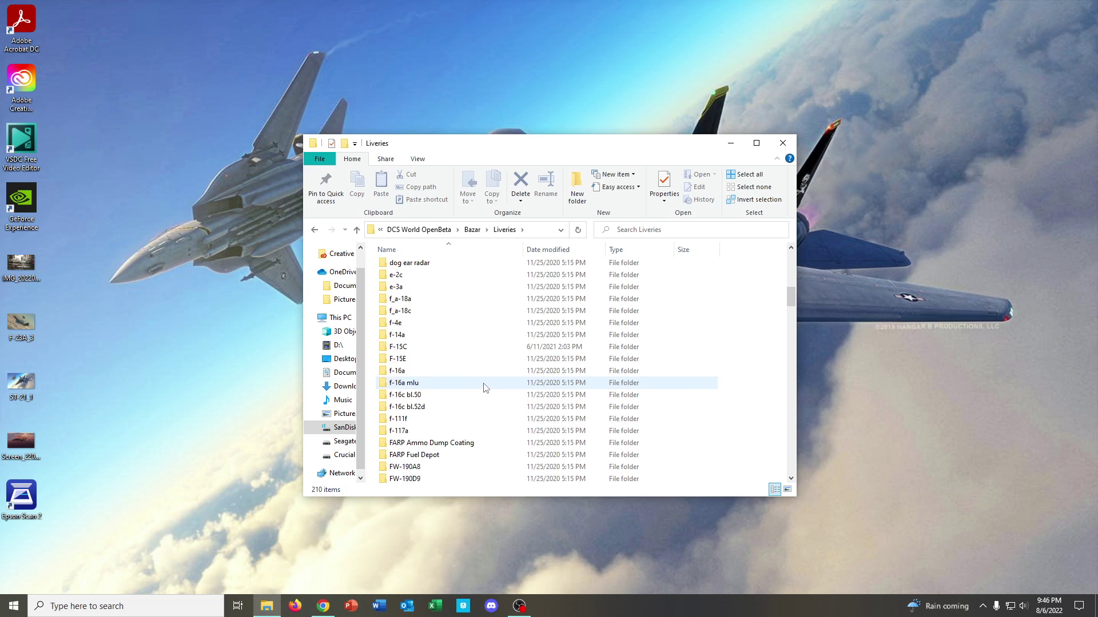
{"action": "scroll", "coordinate": [485, 387], "scroll_direction": "down", "scroll_amount": 2}
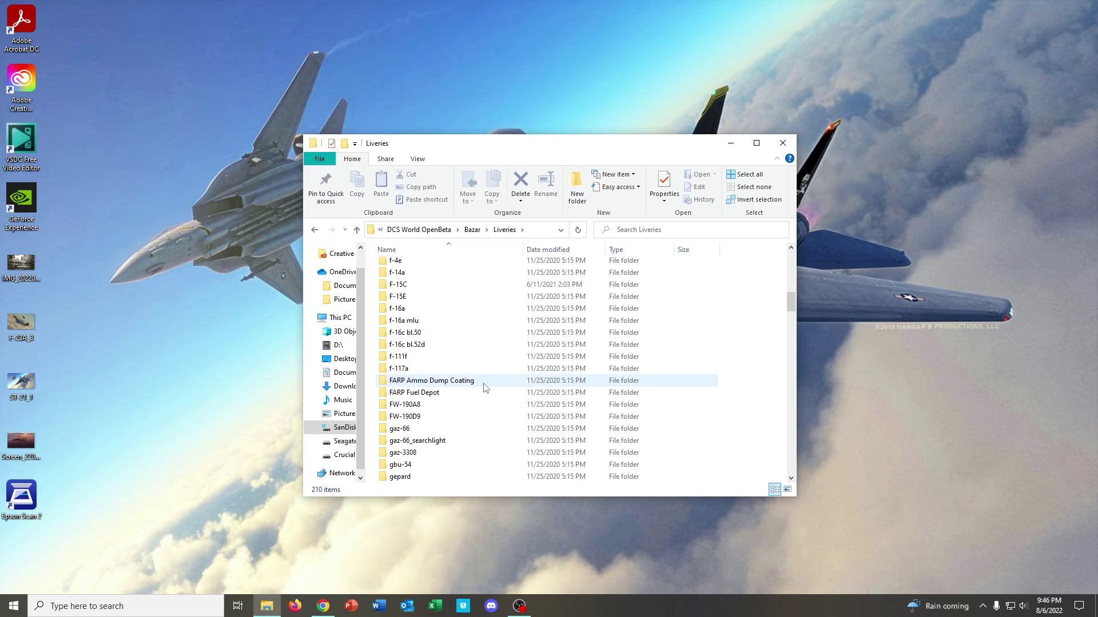
Go up to DCS World OpenBeta and browse the CoreMods\aircraft folder list.
{"action": "left_click", "coordinate": [452, 232]}
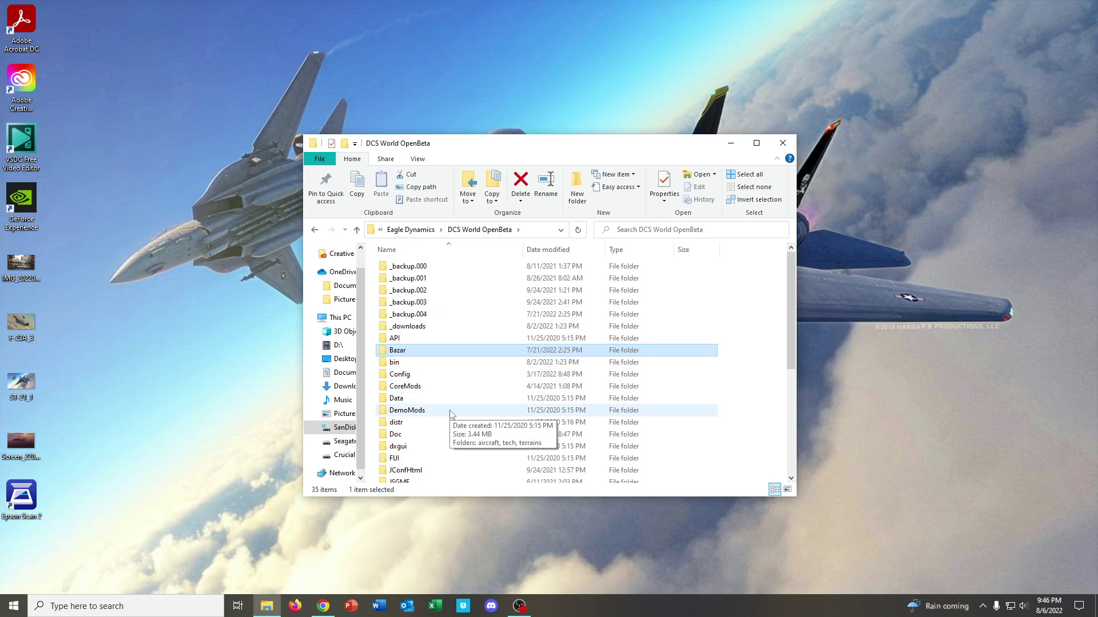
{"action": "double_click", "coordinate": [441, 387]}
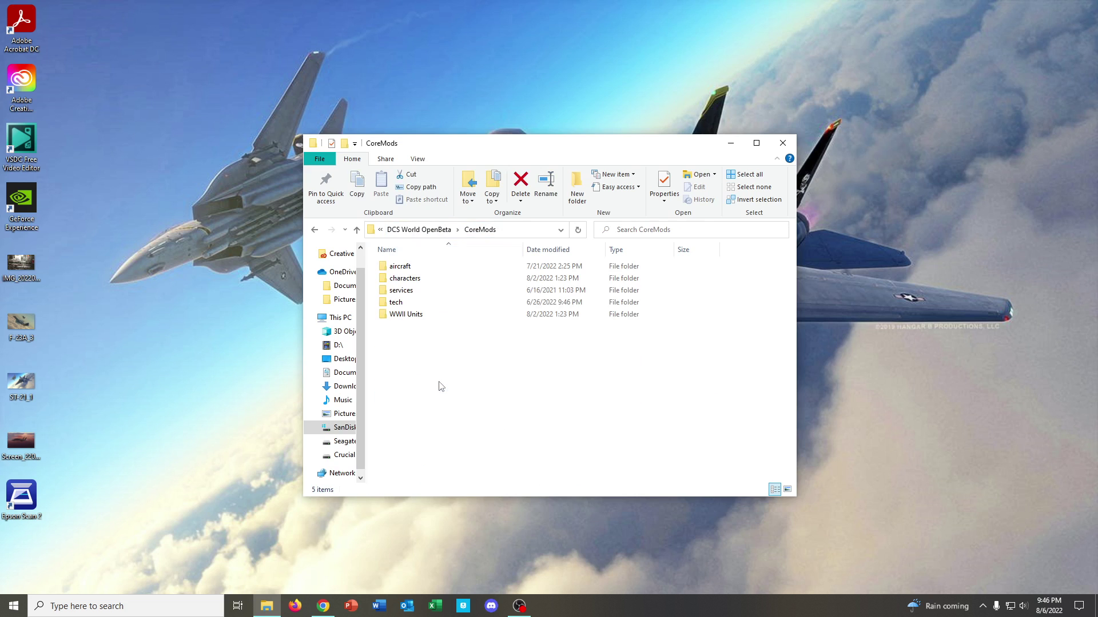
{"action": "double_click", "coordinate": [424, 266]}
{"action": "scroll", "coordinate": [441, 366], "scroll_direction": "down", "scroll_amount": 3}
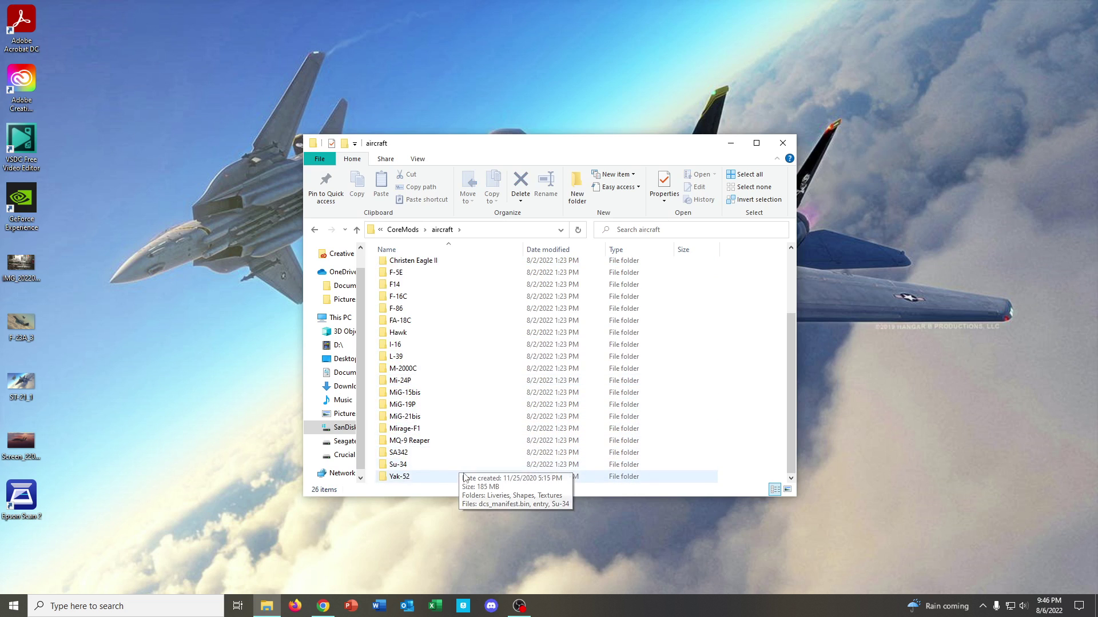
{"action": "scroll", "coordinate": [444, 400], "scroll_direction": "up", "scroll_amount": 3}
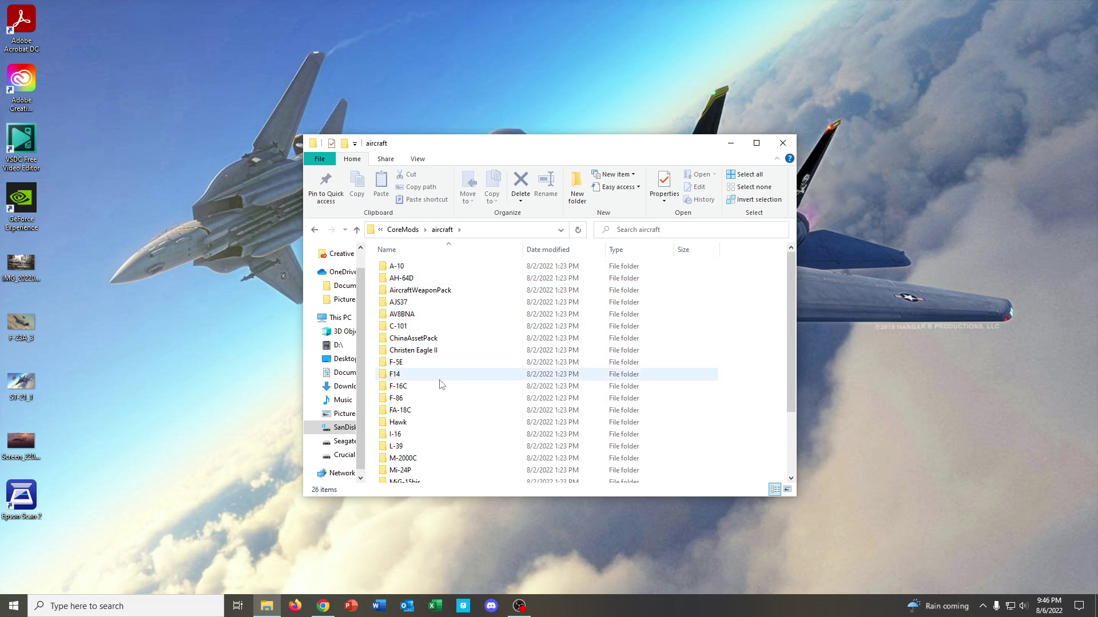
{"action": "scroll", "coordinate": [449, 466], "scroll_direction": "down", "scroll_amount": 3}
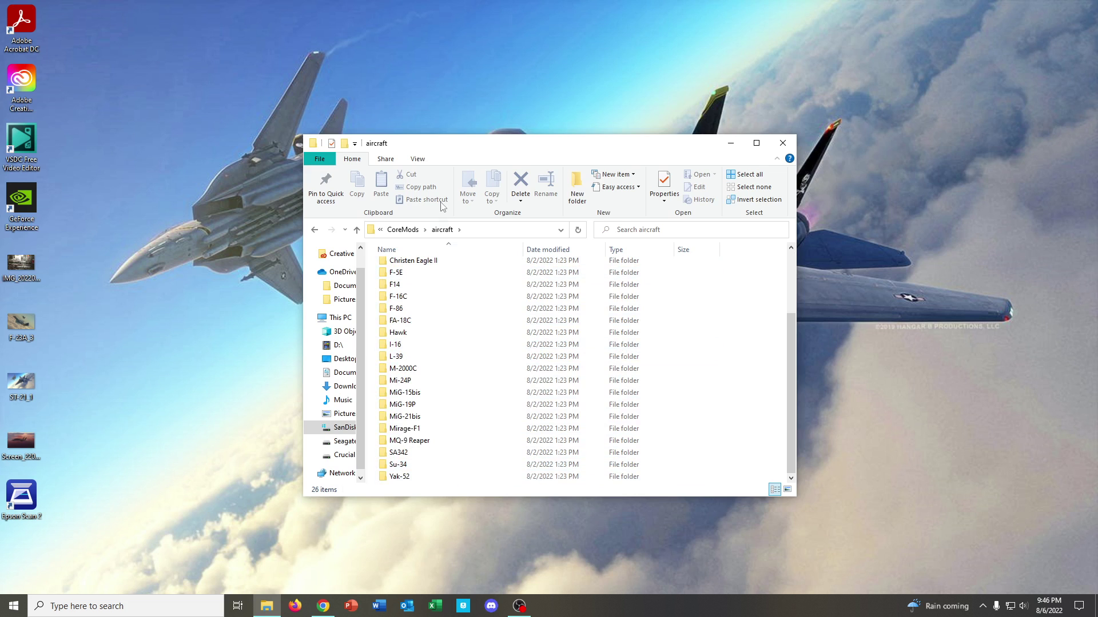
Return to DCS World OpenBeta and browse the 40 aircraft folders in DemoMods\aircraft.
{"action": "left_click", "coordinate": [416, 231]}
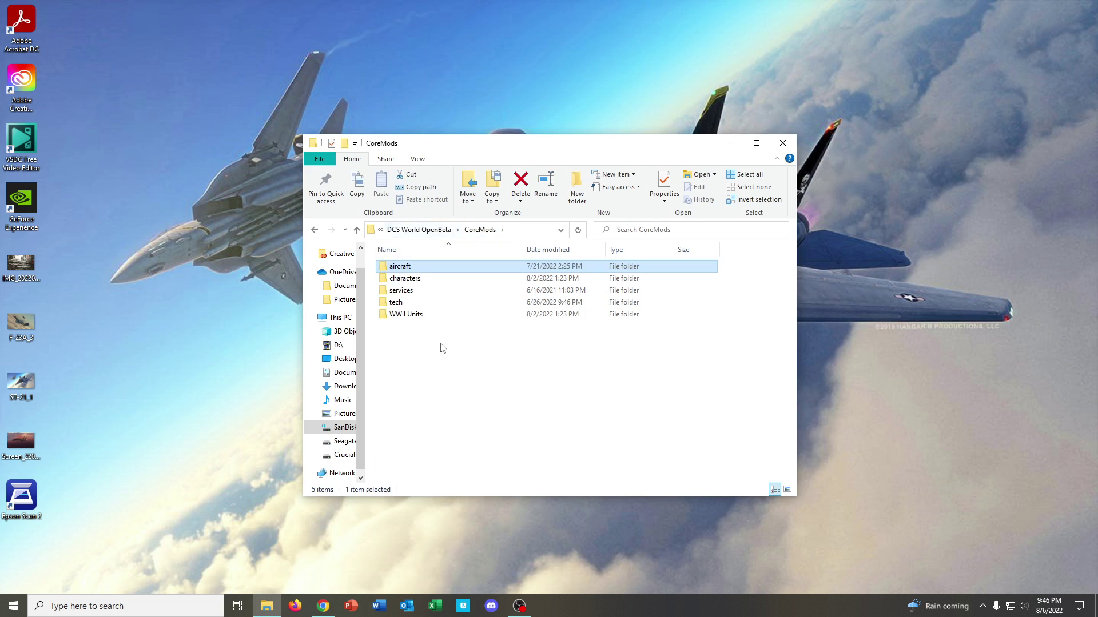
{"action": "left_click", "coordinate": [422, 230]}
{"action": "double_click", "coordinate": [431, 410]}
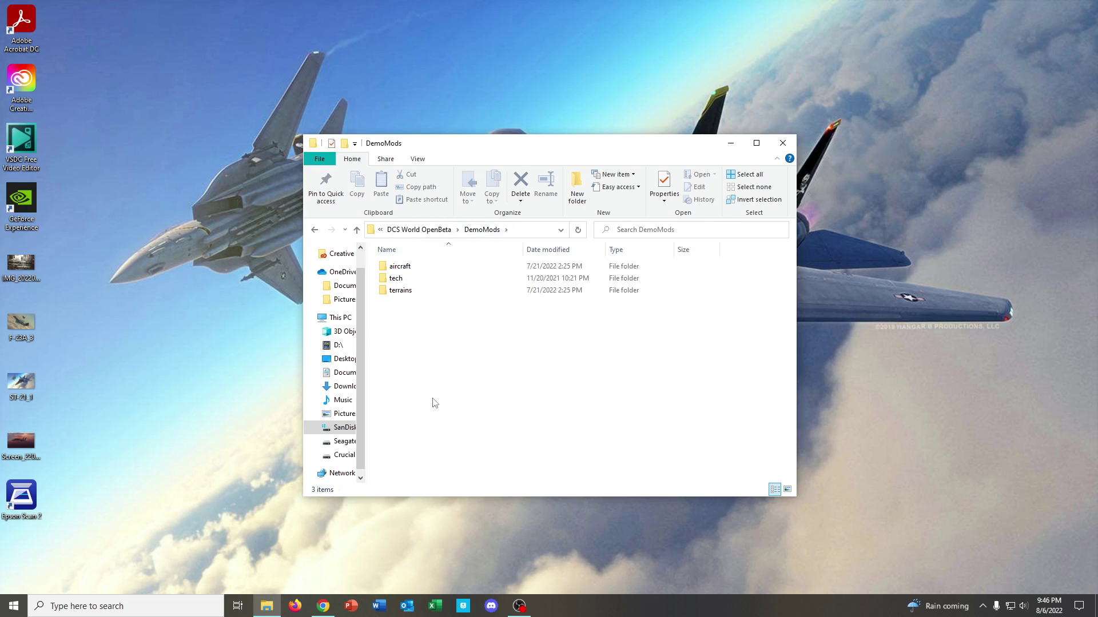
{"action": "double_click", "coordinate": [431, 267]}
{"action": "scroll", "coordinate": [431, 366], "scroll_direction": "down", "scroll_amount": 7}
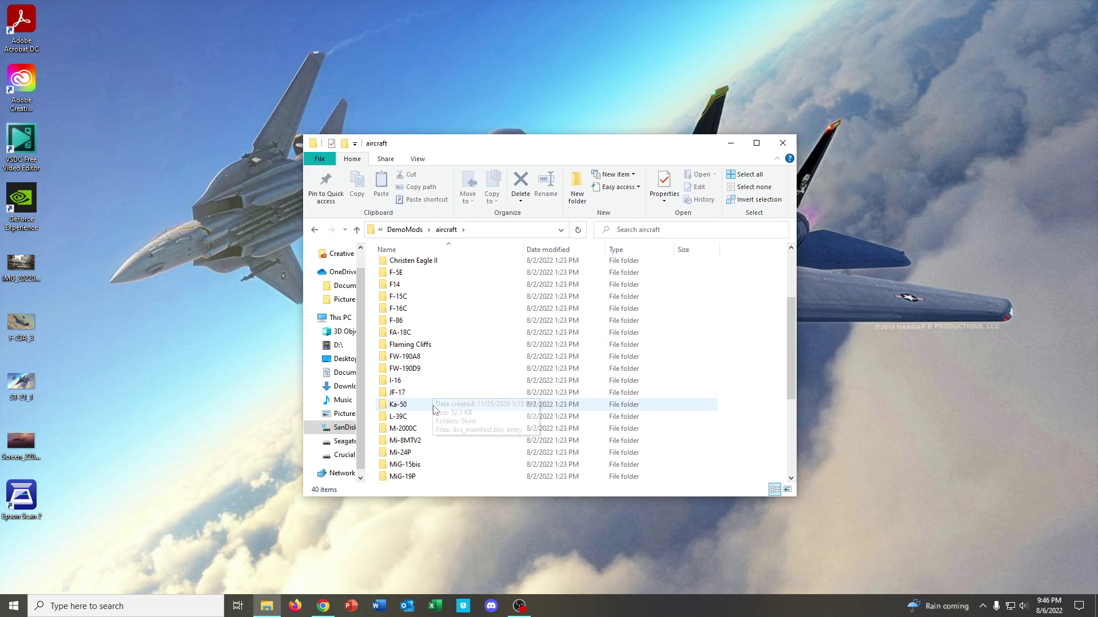
{"action": "scroll", "coordinate": [433, 430], "scroll_direction": "up", "scroll_amount": 7}
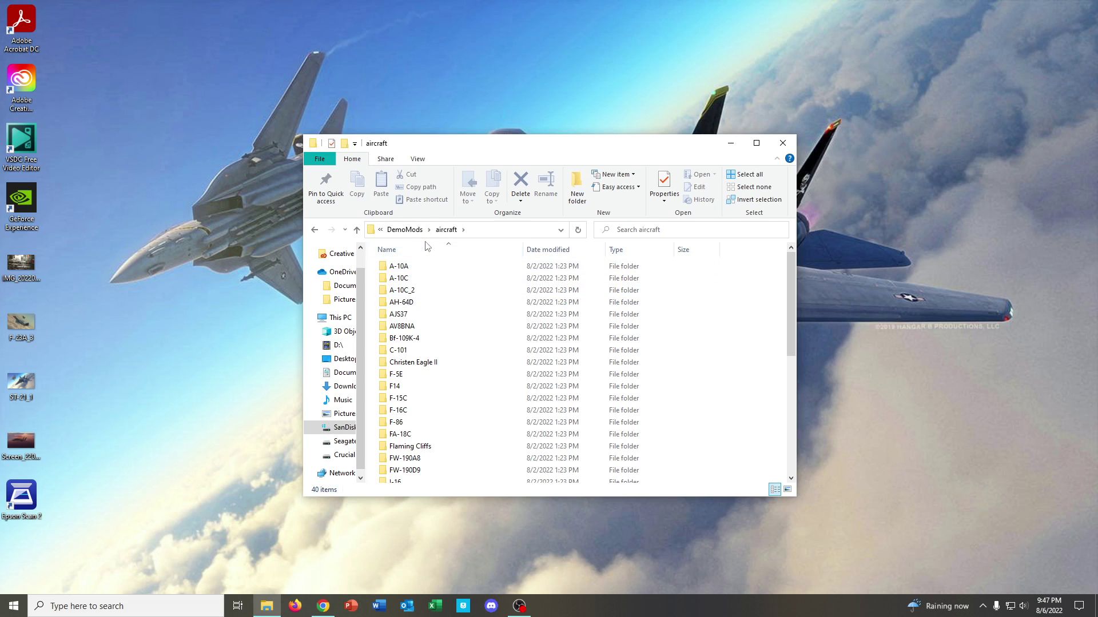
Check the tech folder inside DemoMods, then return to DemoMods.
{"action": "left_click", "coordinate": [404, 230]}
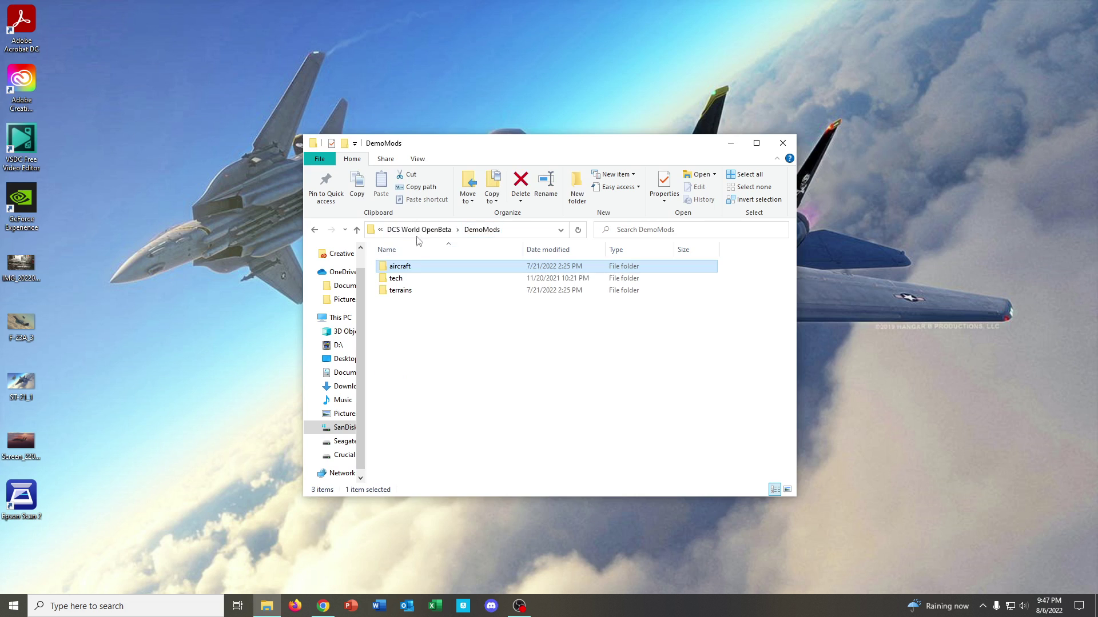
{"action": "double_click", "coordinate": [417, 278]}
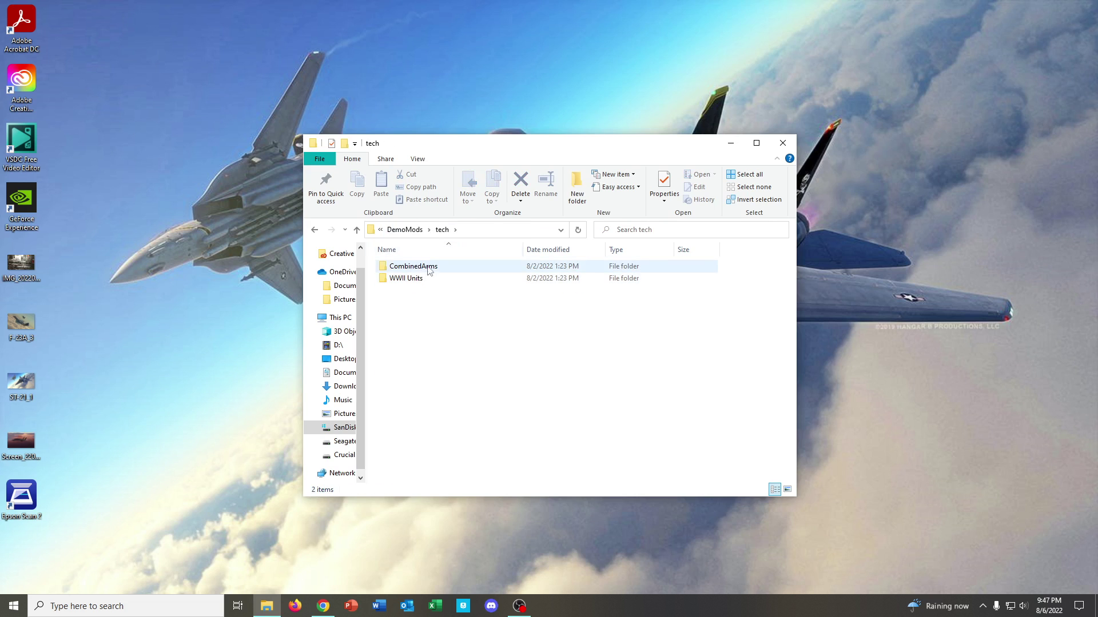
{"action": "left_click", "coordinate": [413, 232]}
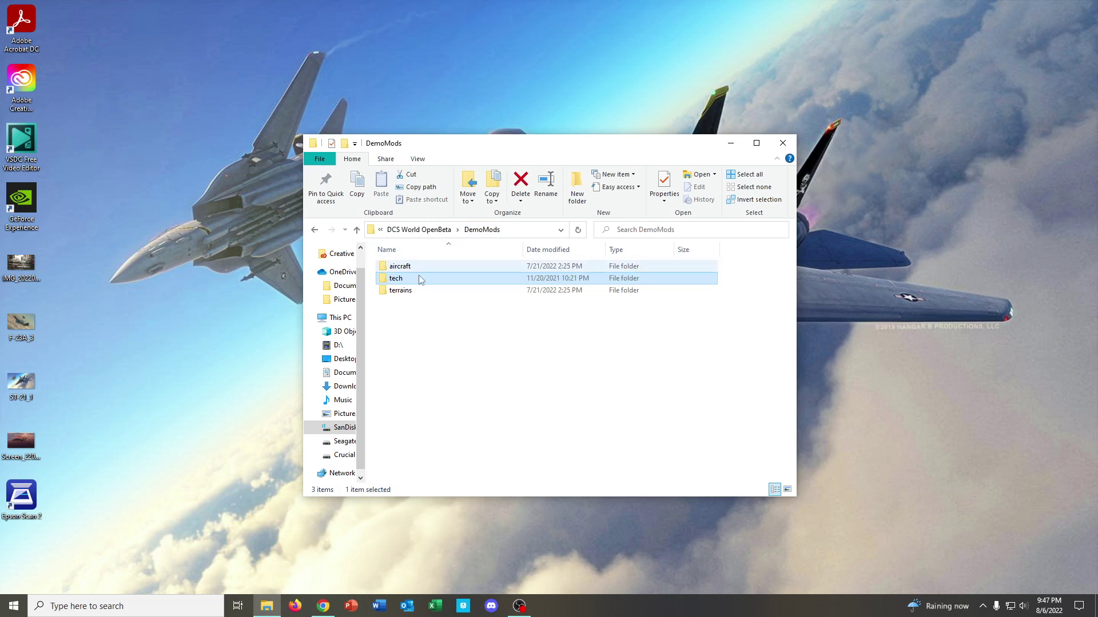
Check the tech folder inside CoreMods, then go back up to DCS World OpenBeta.
{"action": "left_click", "coordinate": [438, 230]}
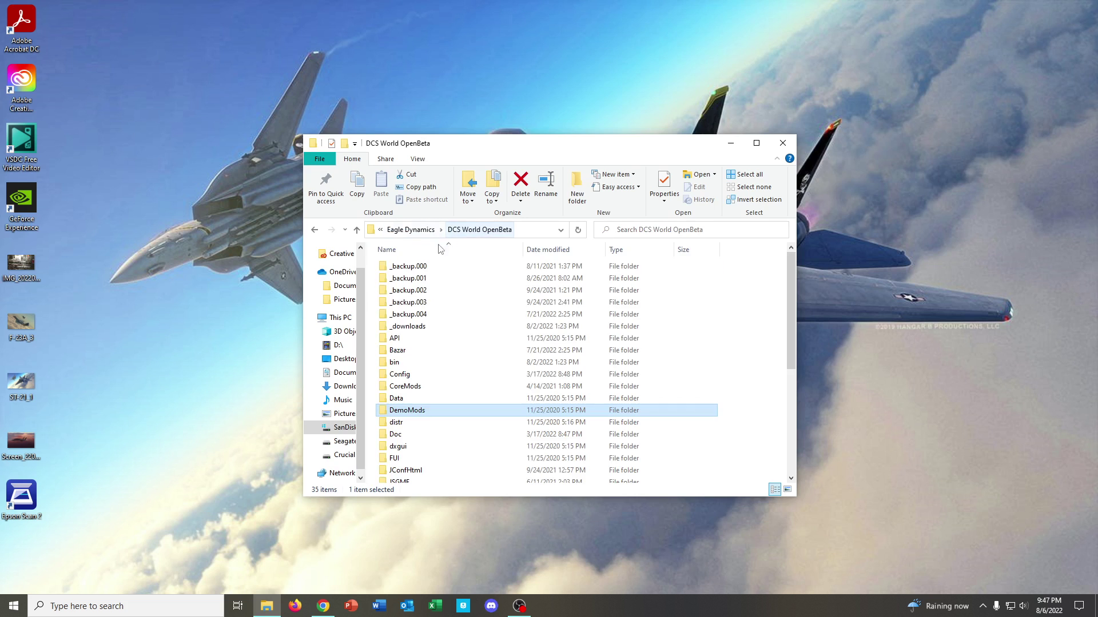
{"action": "double_click", "coordinate": [426, 386]}
{"action": "double_click", "coordinate": [425, 301]}
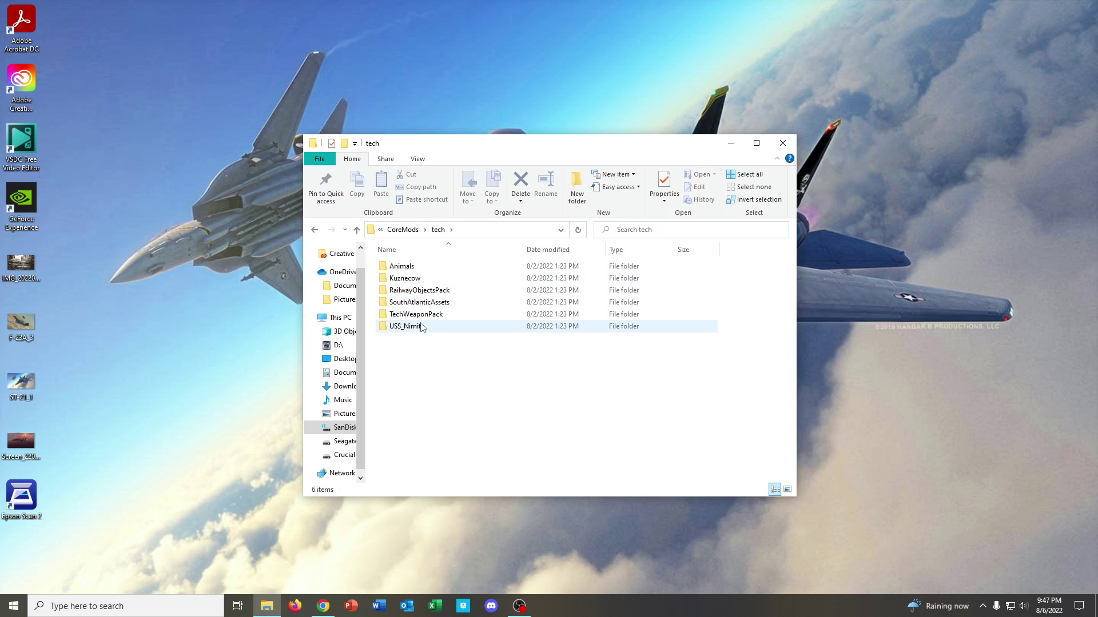
{"action": "left_click", "coordinate": [404, 230]}
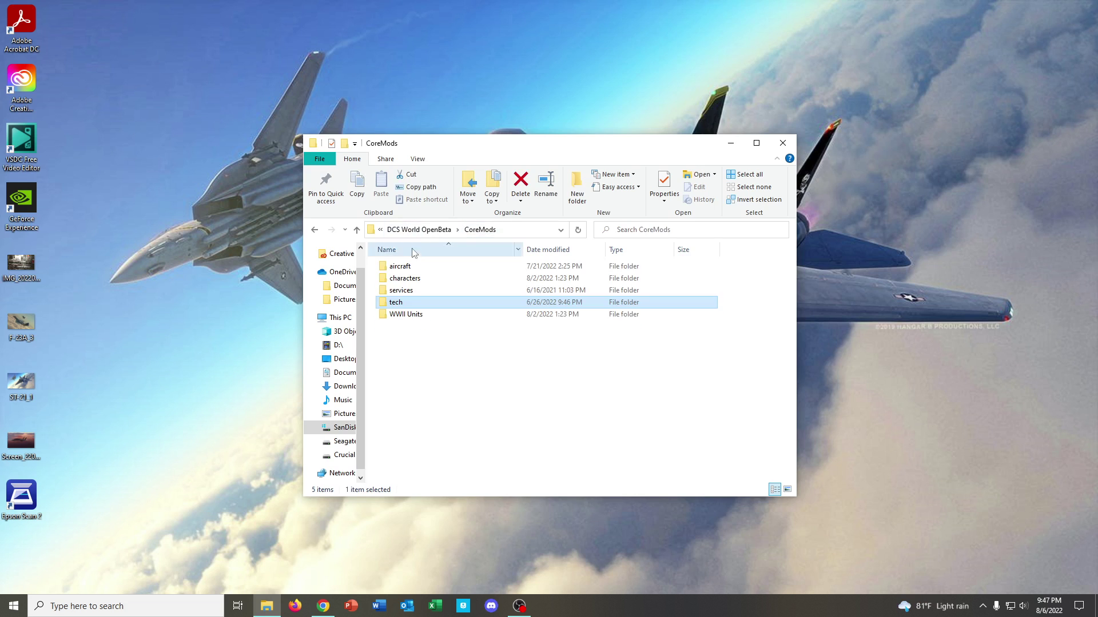
{"action": "left_click", "coordinate": [427, 232]}
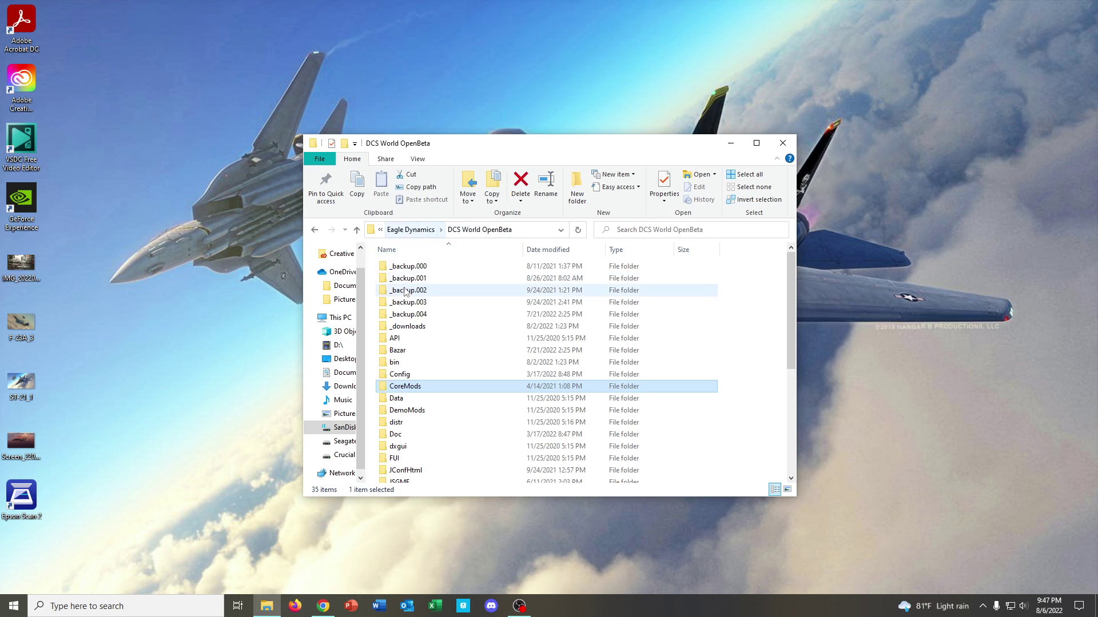
{"action": "double_click", "coordinate": [422, 350]}
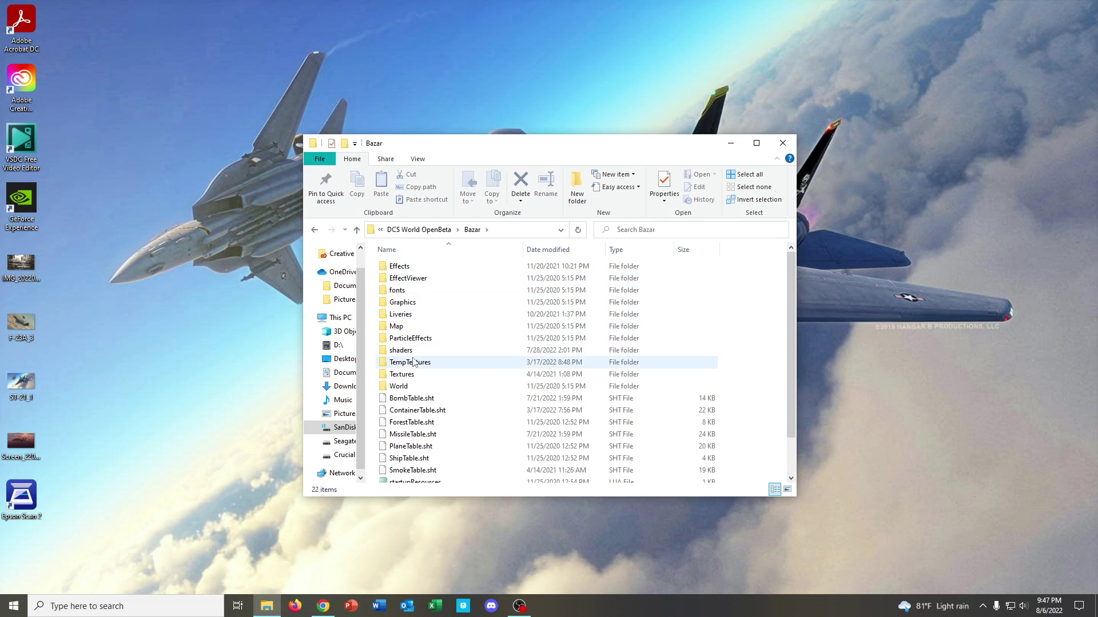
{"action": "double_click", "coordinate": [416, 315]}
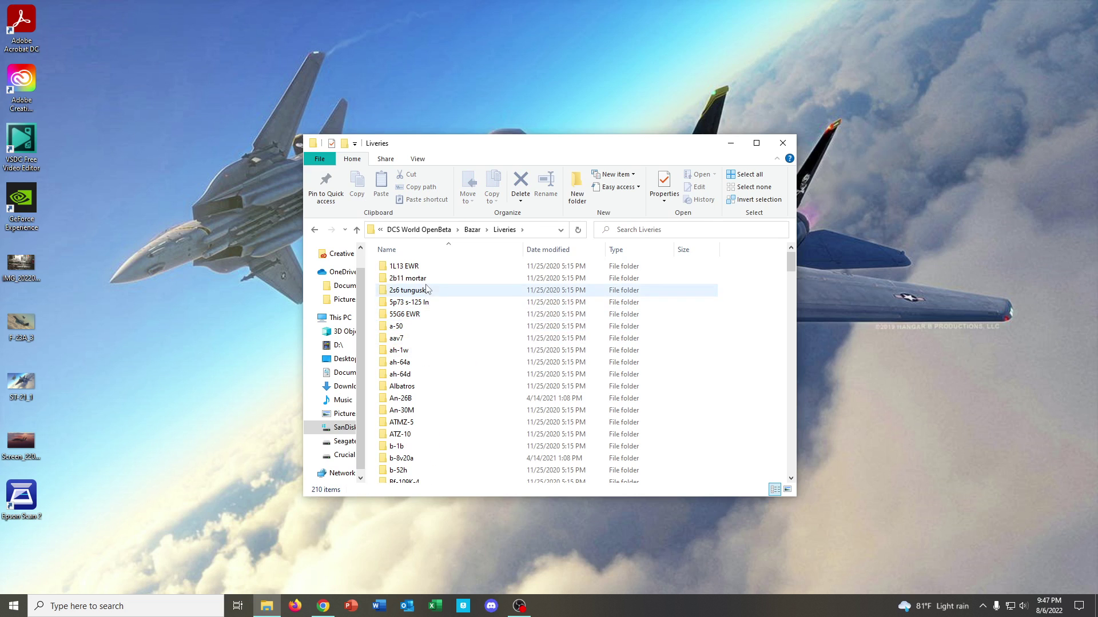
{"action": "scroll", "coordinate": [426, 289], "scroll_direction": "down", "scroll_amount": 6}
{"action": "scroll", "coordinate": [426, 427], "scroll_direction": "down", "scroll_amount": 15}
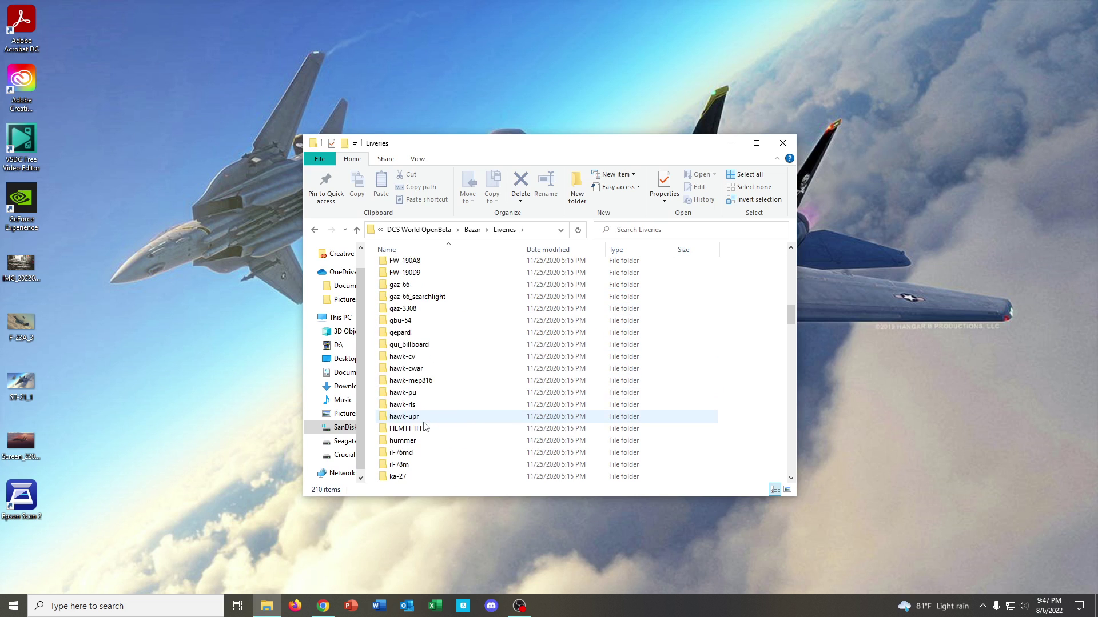
{"action": "scroll", "coordinate": [426, 427], "scroll_direction": "down", "scroll_amount": 10}
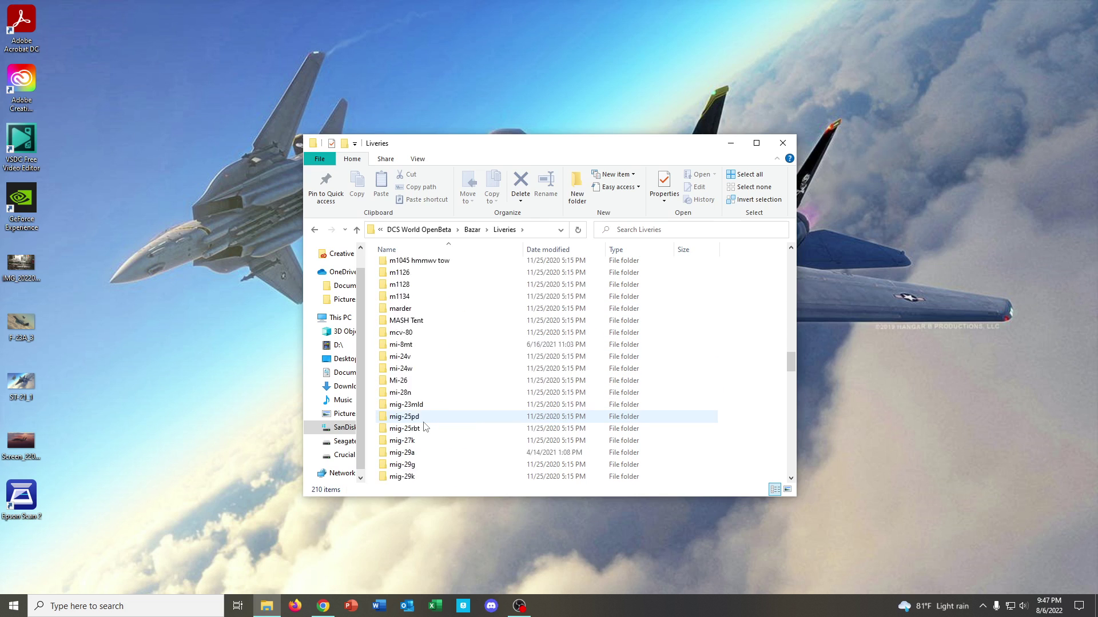
{"action": "scroll", "coordinate": [426, 427], "scroll_direction": "down", "scroll_amount": 5}
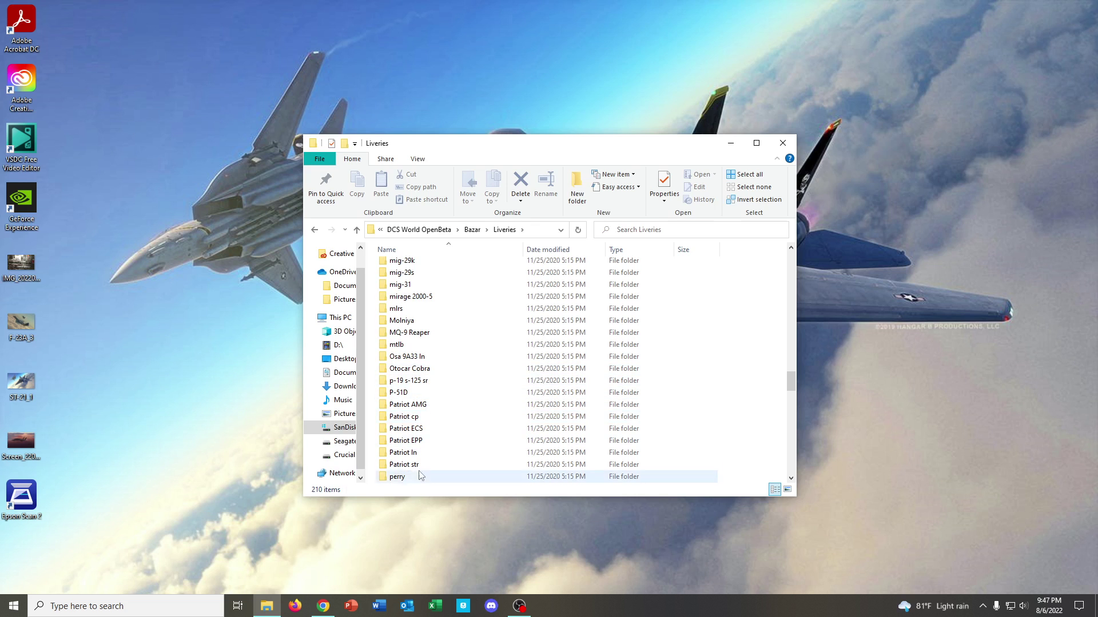
{"action": "scroll", "coordinate": [428, 417], "scroll_direction": "down", "scroll_amount": 7}
{"action": "scroll", "coordinate": [430, 408], "scroll_direction": "down", "scroll_amount": 3}
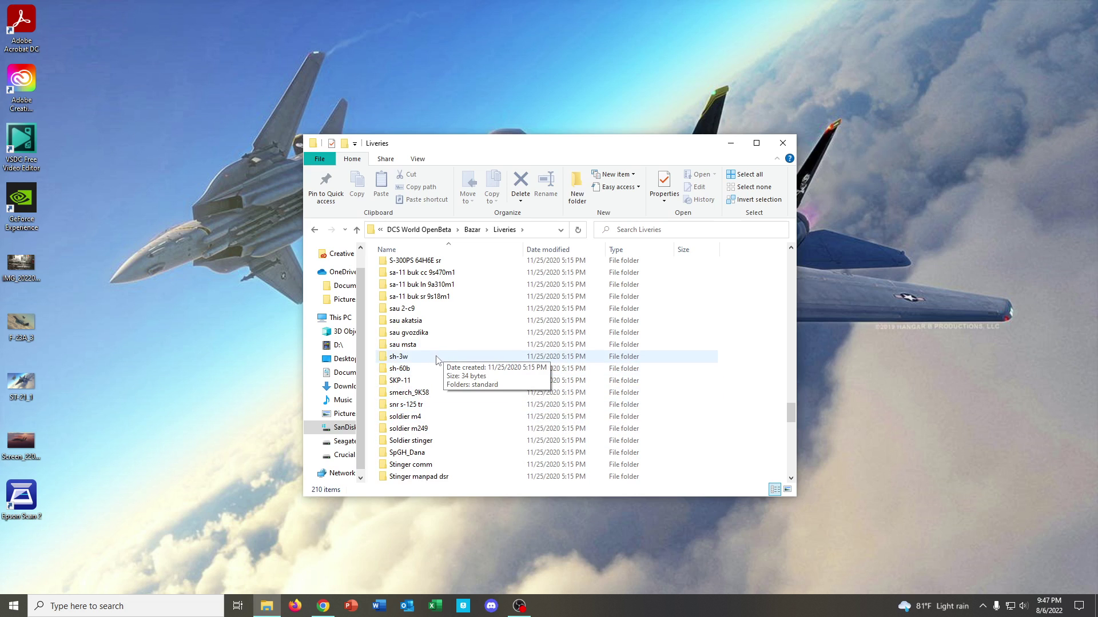
{"action": "scroll", "coordinate": [439, 366], "scroll_direction": "down", "scroll_amount": 1}
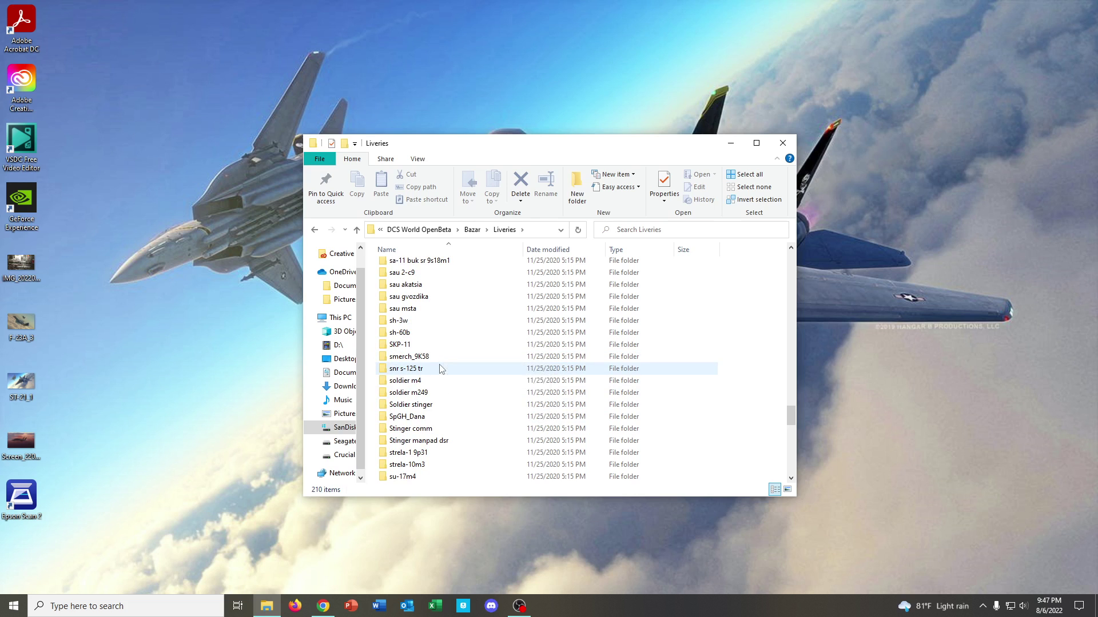
{"action": "scroll", "coordinate": [457, 366], "scroll_direction": "up", "scroll_amount": 5}
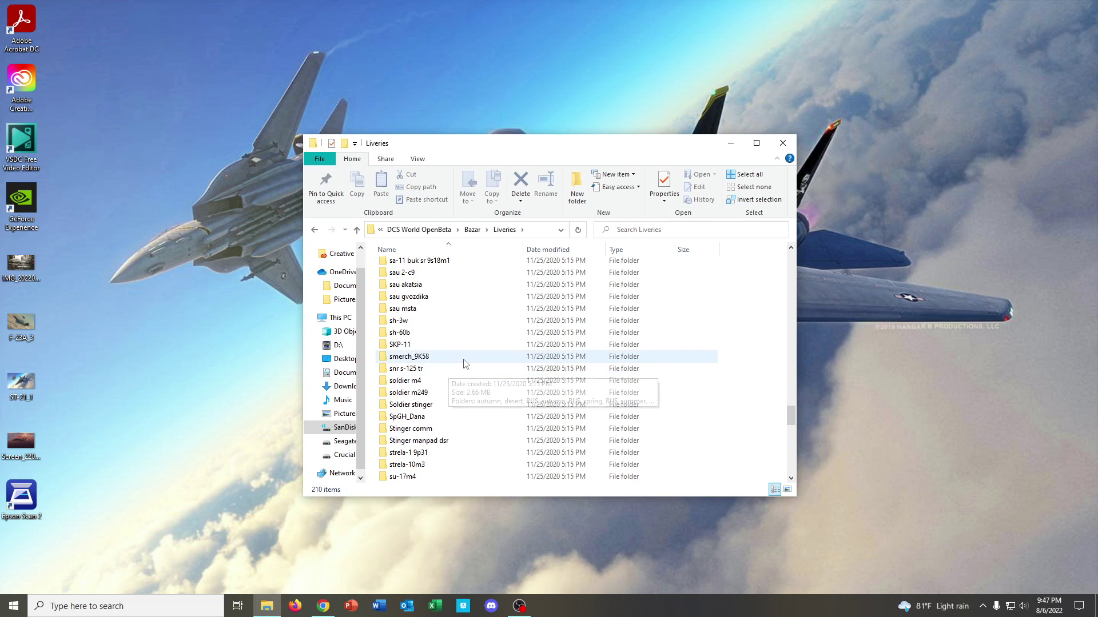
{"action": "scroll", "coordinate": [486, 358], "scroll_direction": "up", "scroll_amount": 20}
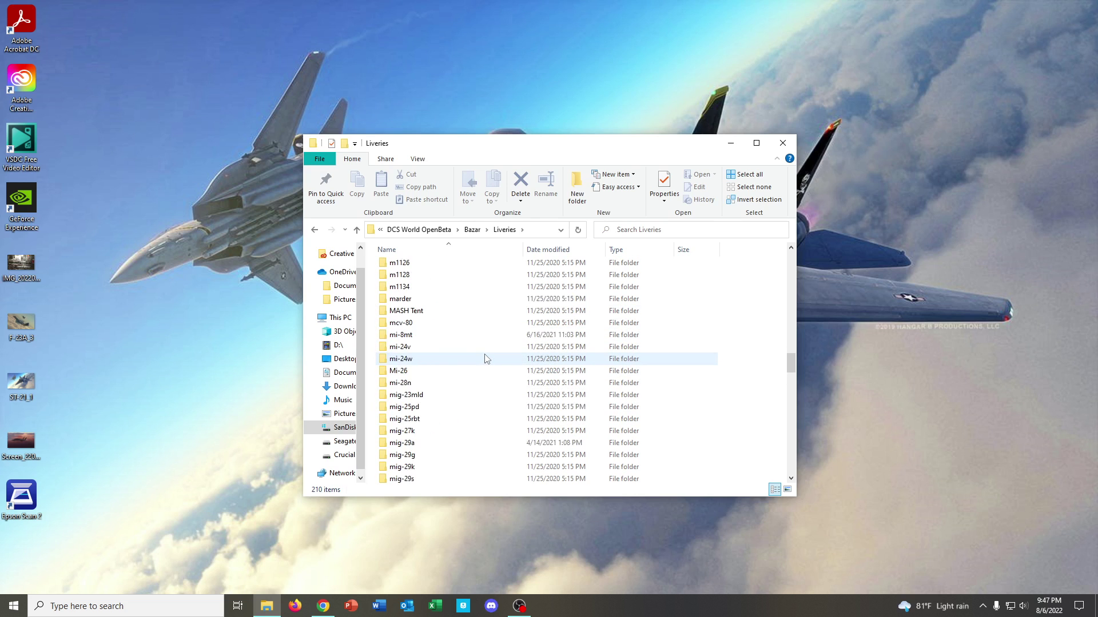
{"action": "scroll", "coordinate": [486, 358], "scroll_direction": "up", "scroll_amount": 7}
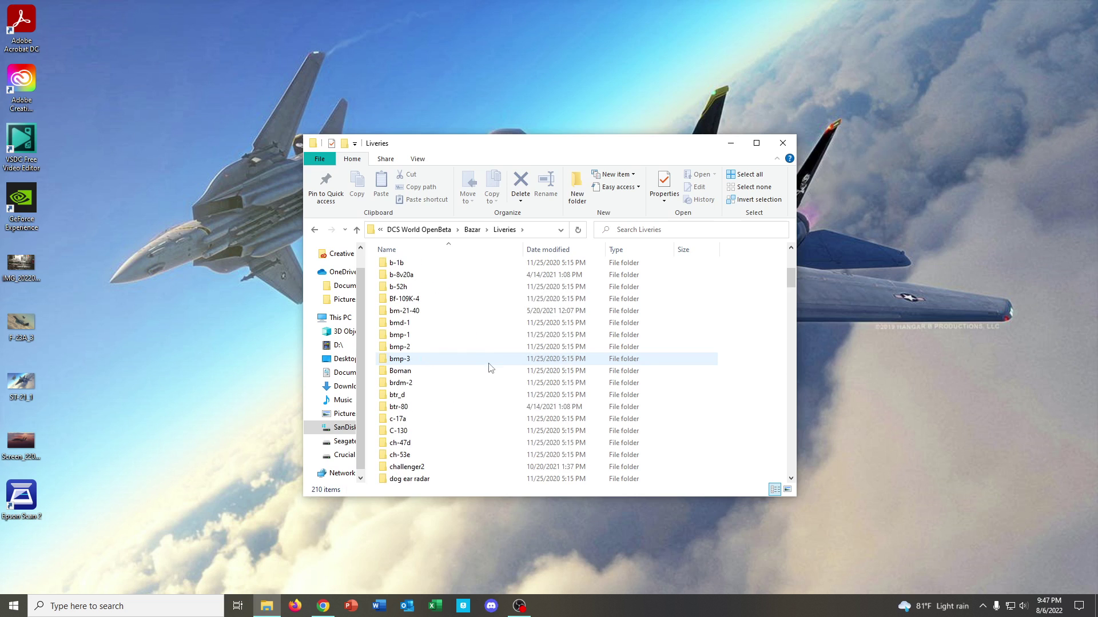
{"action": "scroll", "coordinate": [489, 368], "scroll_direction": "down", "scroll_amount": 5}
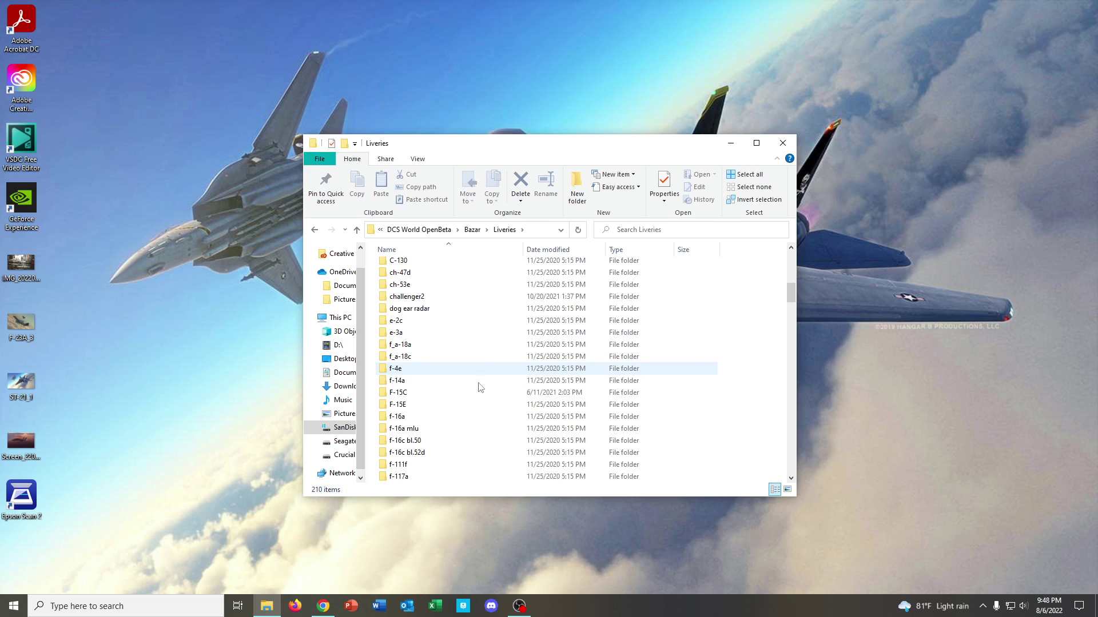
{"action": "left_click", "coordinate": [431, 394]}
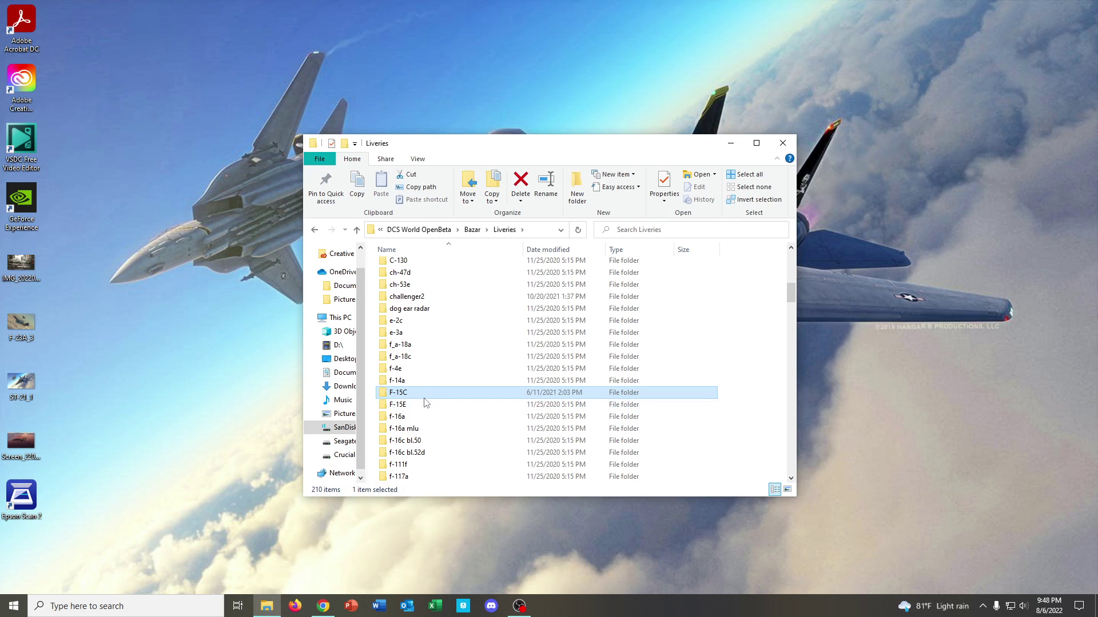
{"action": "left_click", "coordinate": [429, 407]}
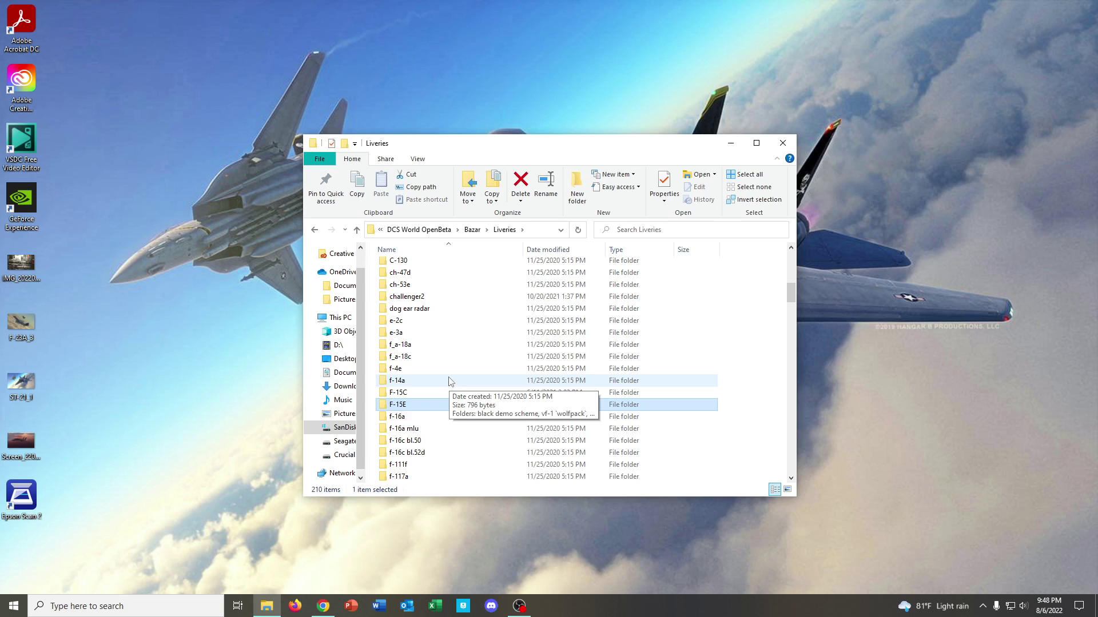
{"action": "left_click", "coordinate": [451, 348]}
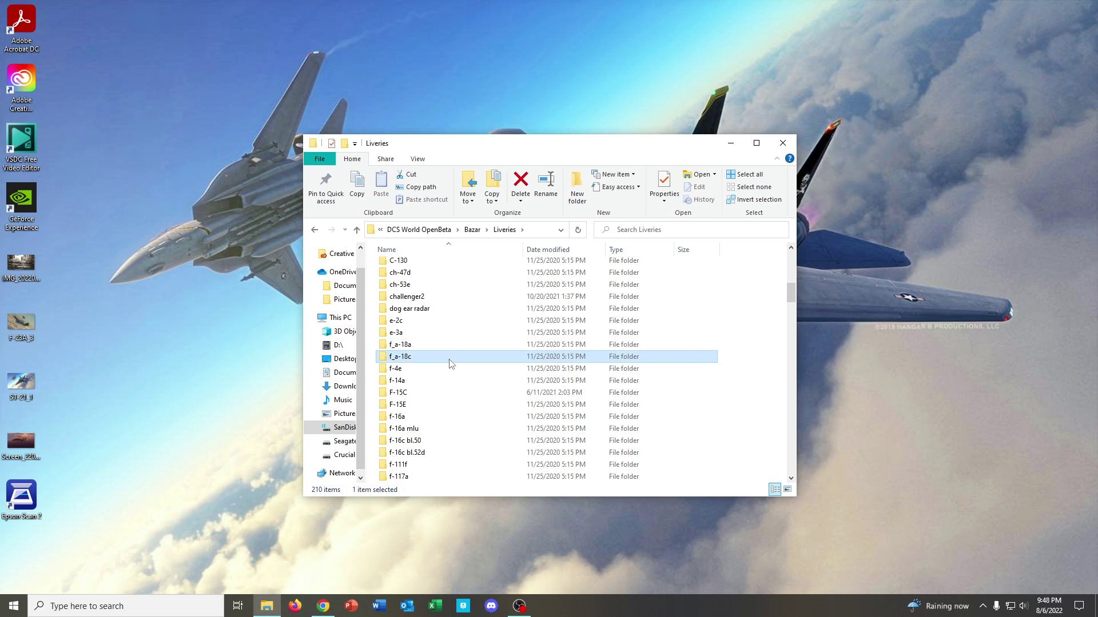
{"action": "left_click", "coordinate": [448, 356]}
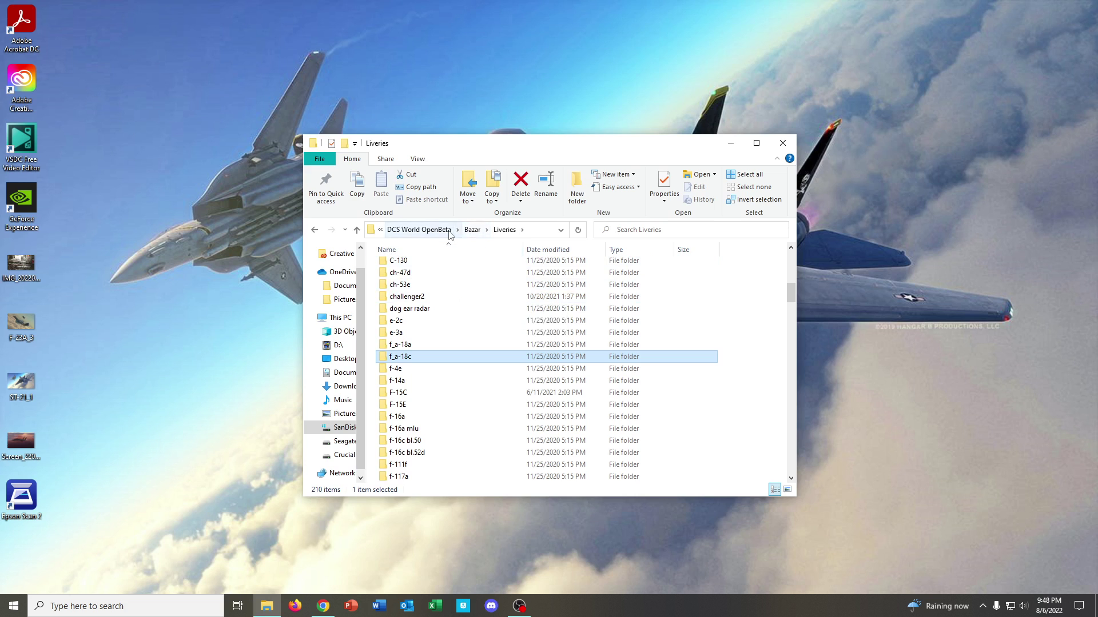
Browse the built-in CoreMods\aircraft\FA-18C\Liveries\FA-18C_hornet livery folder.
{"action": "left_click", "coordinate": [423, 229]}
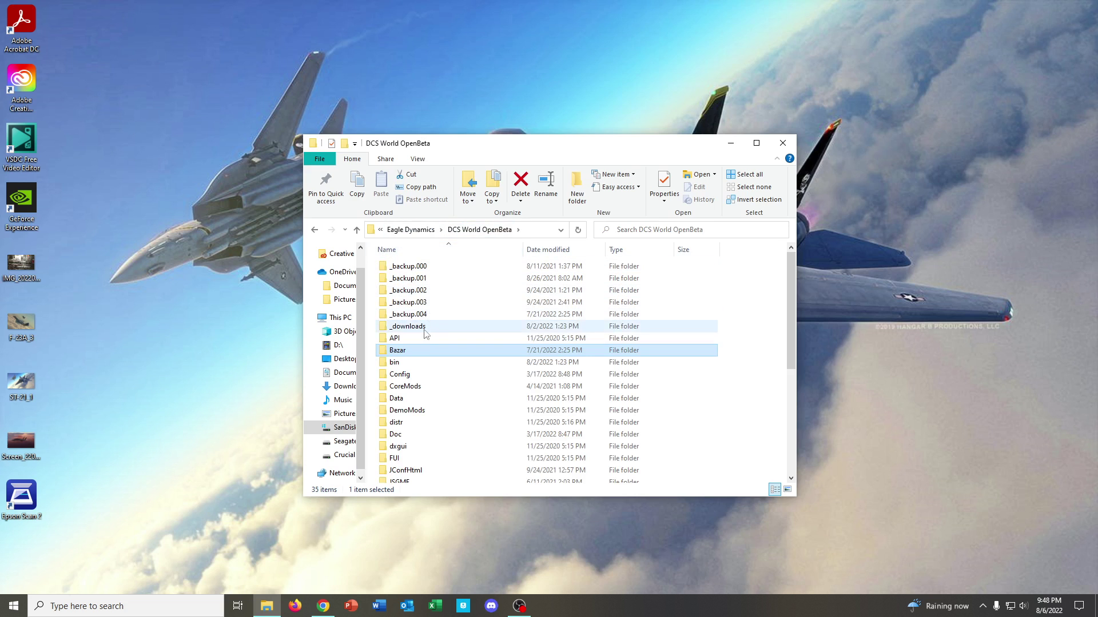
{"action": "double_click", "coordinate": [415, 387]}
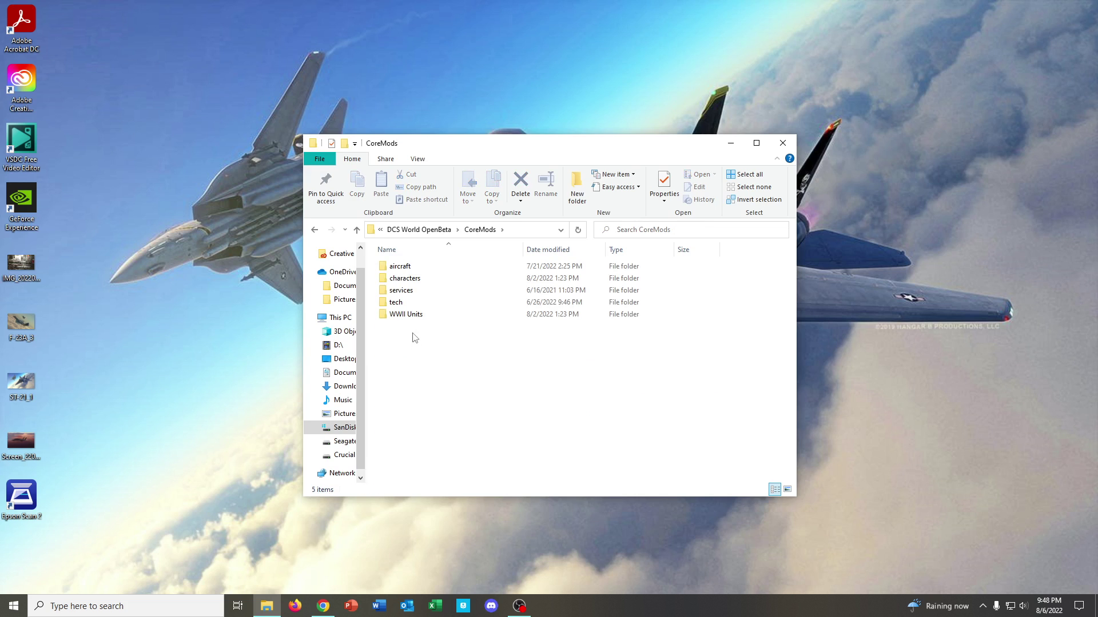
{"action": "double_click", "coordinate": [418, 269]}
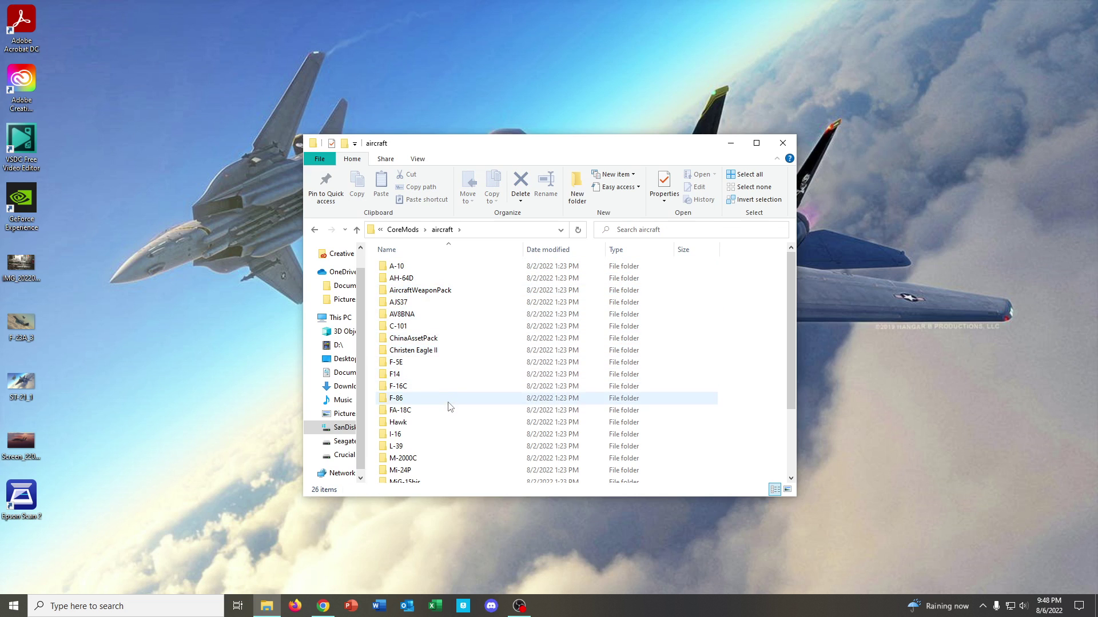
{"action": "scroll", "coordinate": [451, 406], "scroll_direction": "down", "scroll_amount": 2}
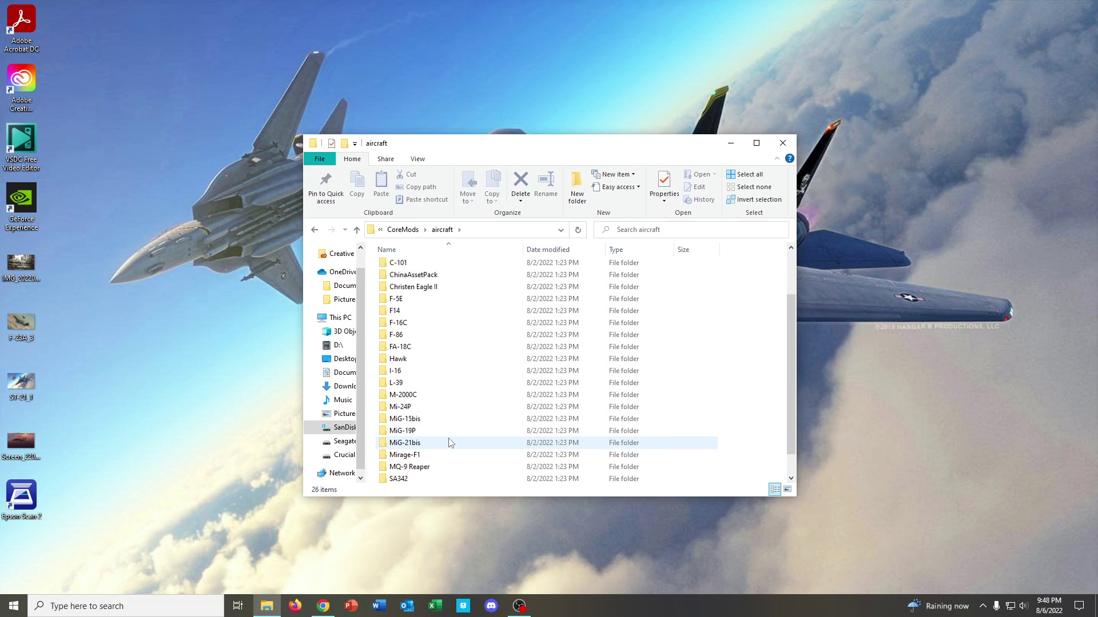
{"action": "double_click", "coordinate": [448, 347]}
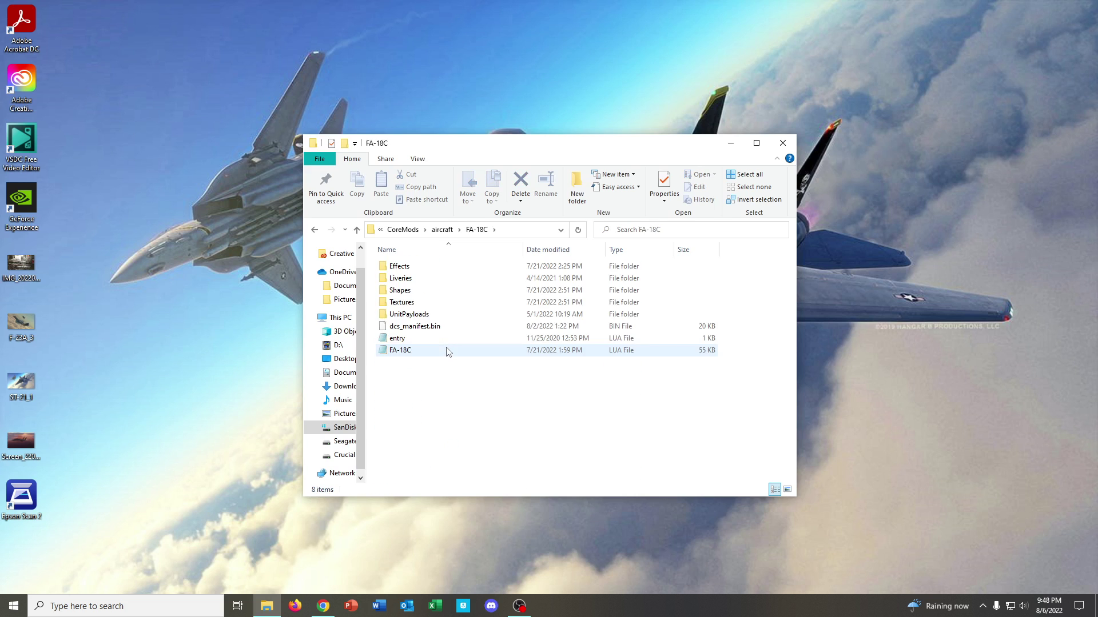
{"action": "double_click", "coordinate": [428, 279]}
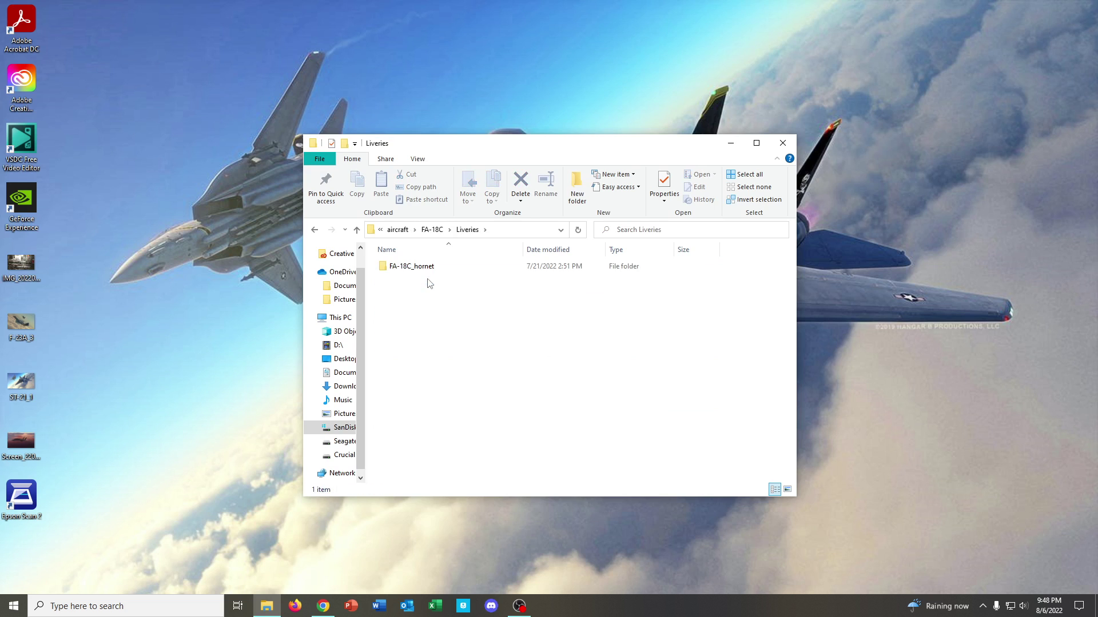
{"action": "double_click", "coordinate": [429, 269]}
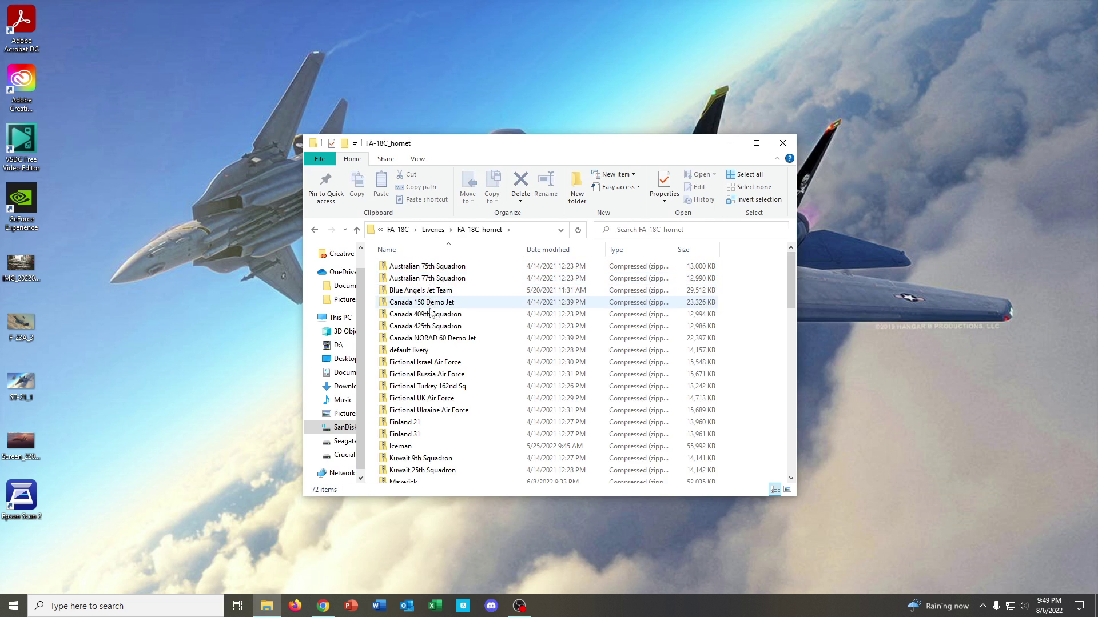
{"action": "scroll", "coordinate": [439, 421], "scroll_direction": "down", "scroll_amount": 1}
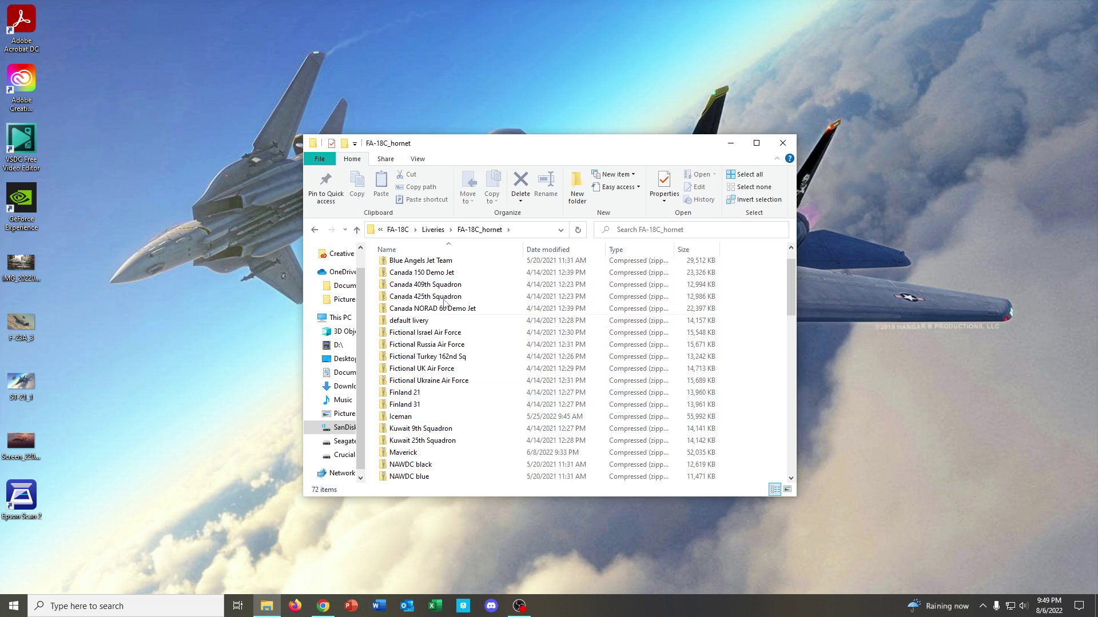
{"action": "scroll", "coordinate": [446, 303], "scroll_direction": "up", "scroll_amount": 1}
Inspect the F14 Liveries folder, selecting F-14A-135-GR and f-14b, then return to aircraft.
{"action": "left_click", "coordinate": [398, 230]}
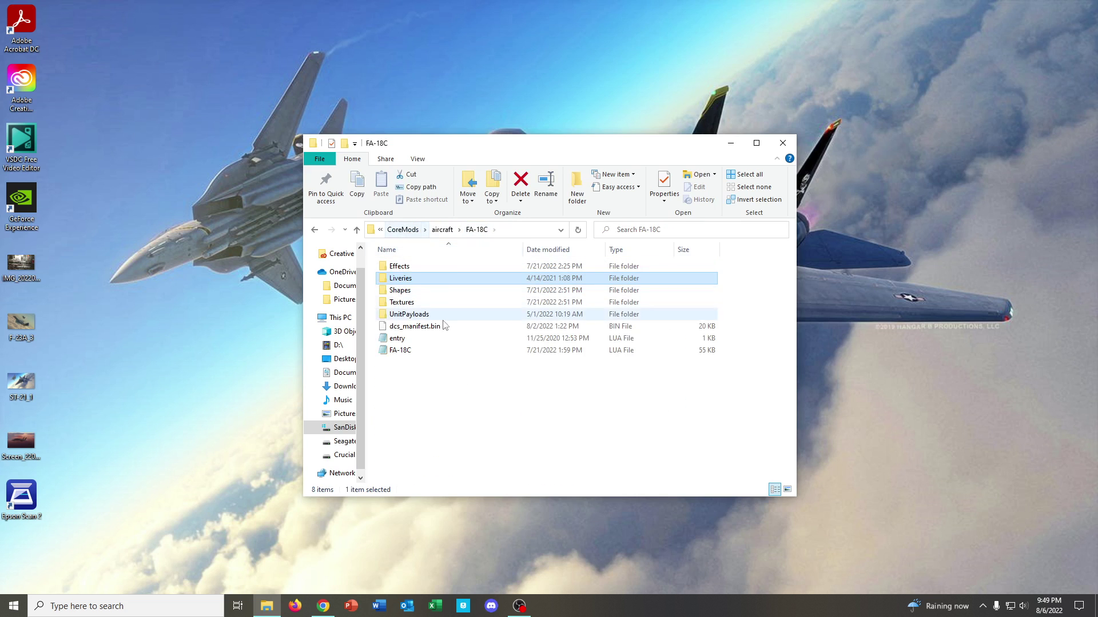
{"action": "left_click", "coordinate": [441, 229]}
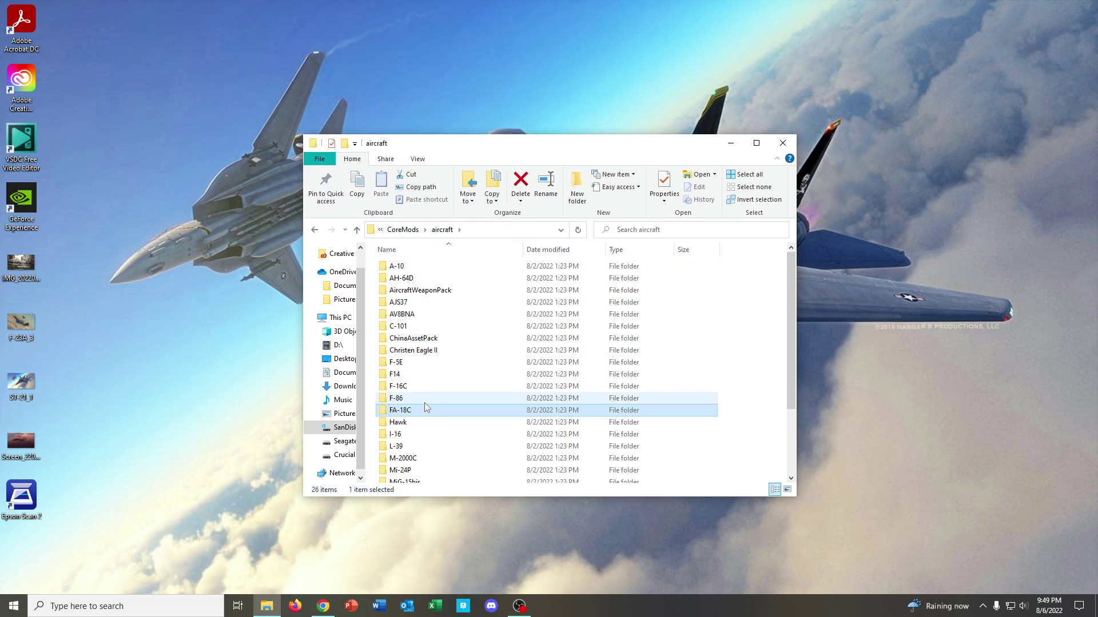
{"action": "mouse_move", "coordinate": [431, 413]}
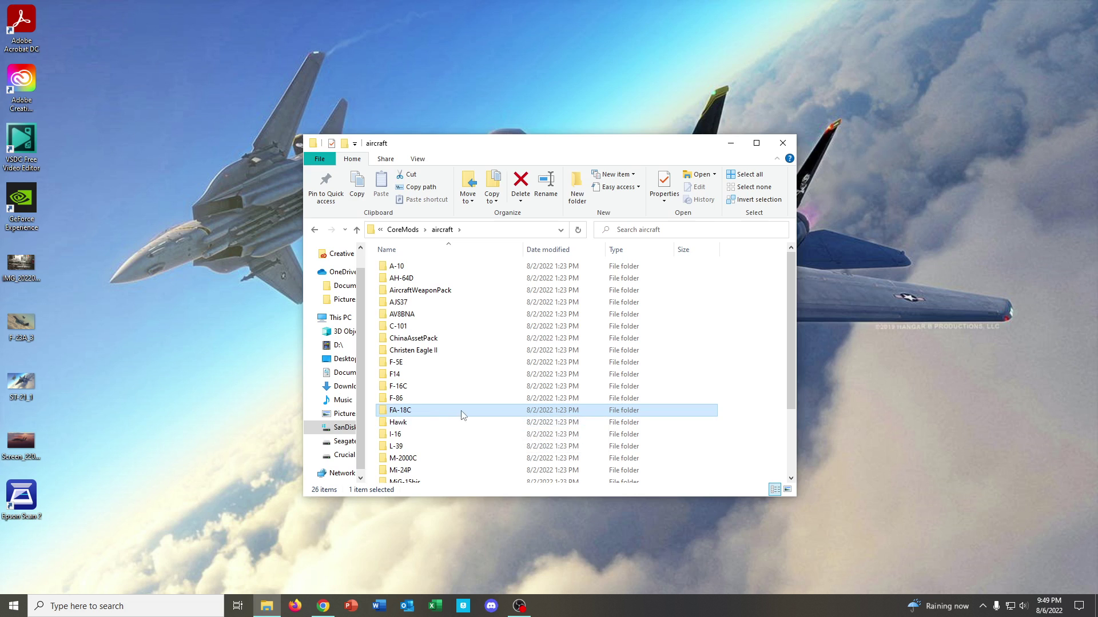
{"action": "double_click", "coordinate": [441, 374]}
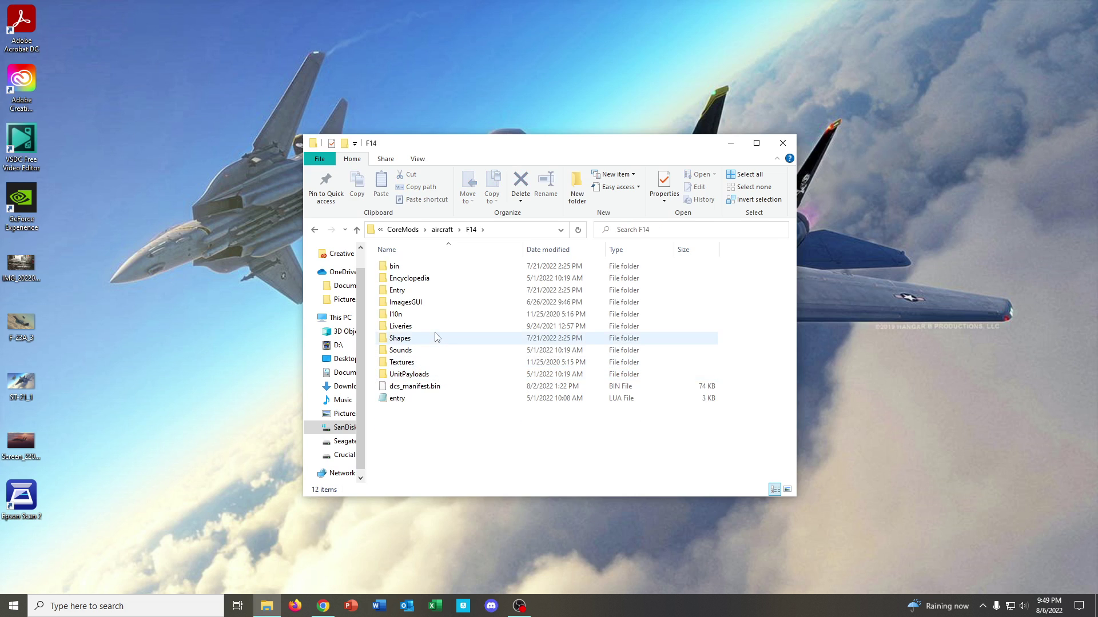
{"action": "double_click", "coordinate": [433, 324]}
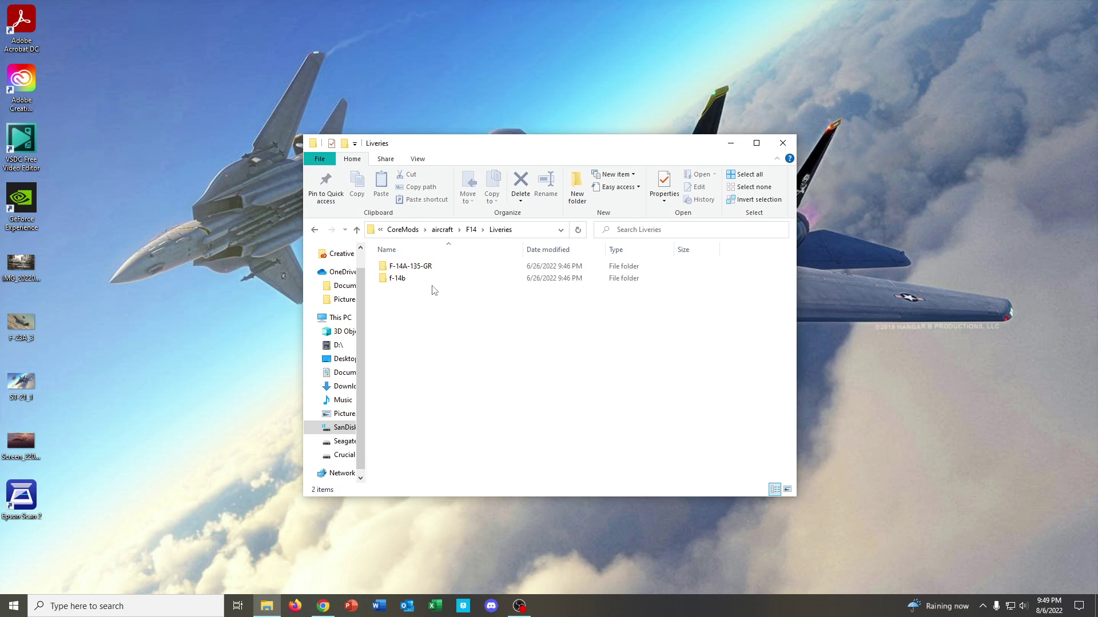
{"action": "left_click", "coordinate": [432, 268]}
{"action": "left_click", "coordinate": [433, 279]}
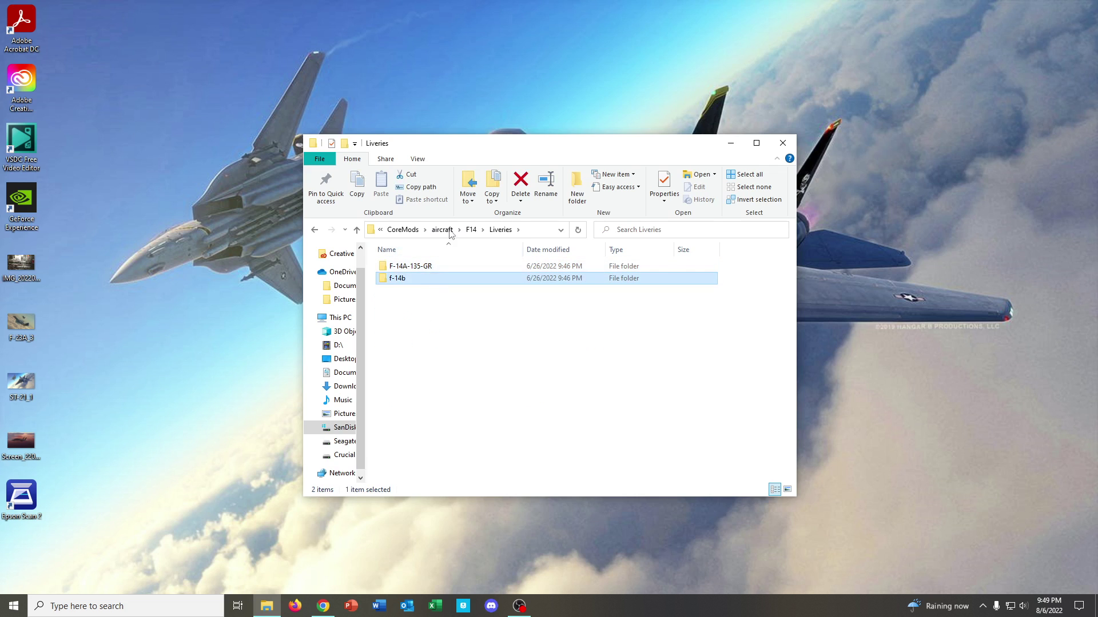
{"action": "left_click", "coordinate": [443, 230]}
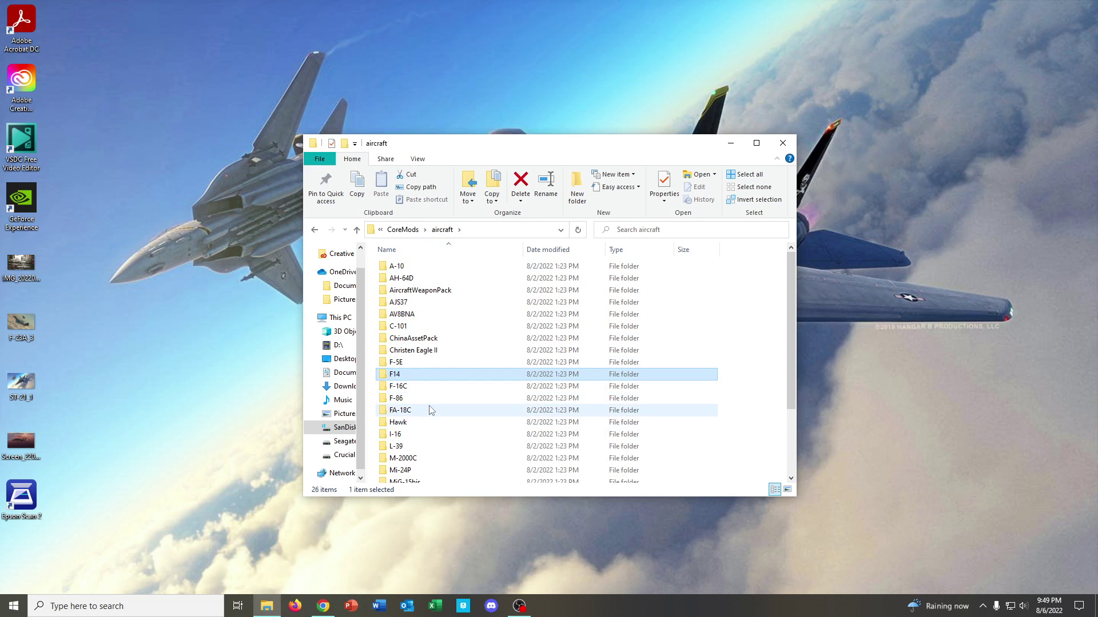
Recheck FA-18C_hornet liveries, then go back up to the DCS World OpenBeta folder.
{"action": "double_click", "coordinate": [432, 411]}
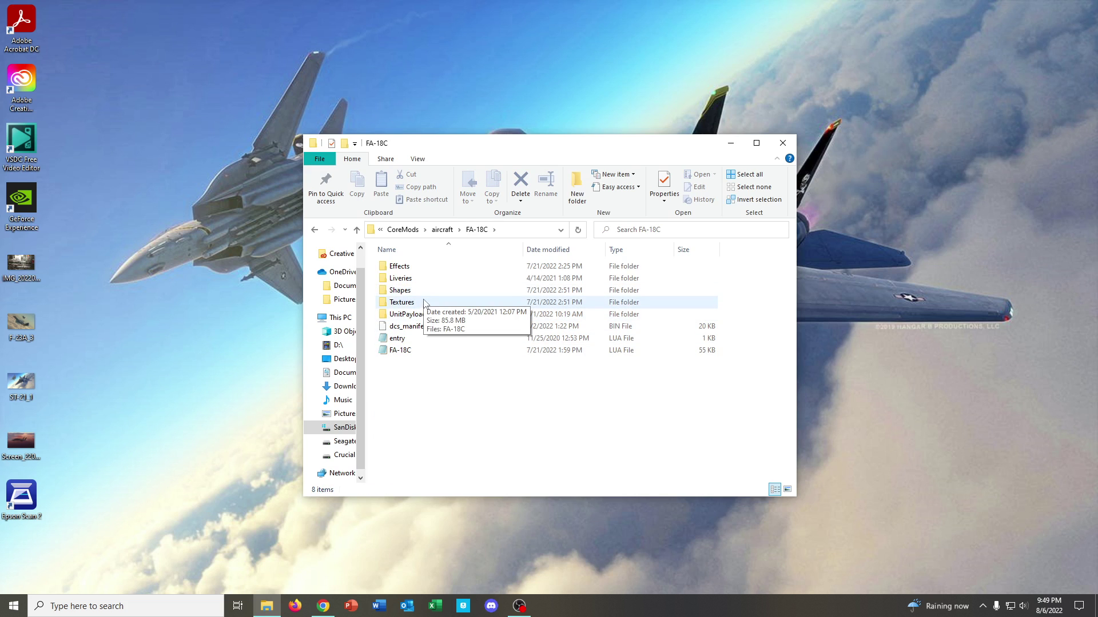
{"action": "double_click", "coordinate": [426, 280]}
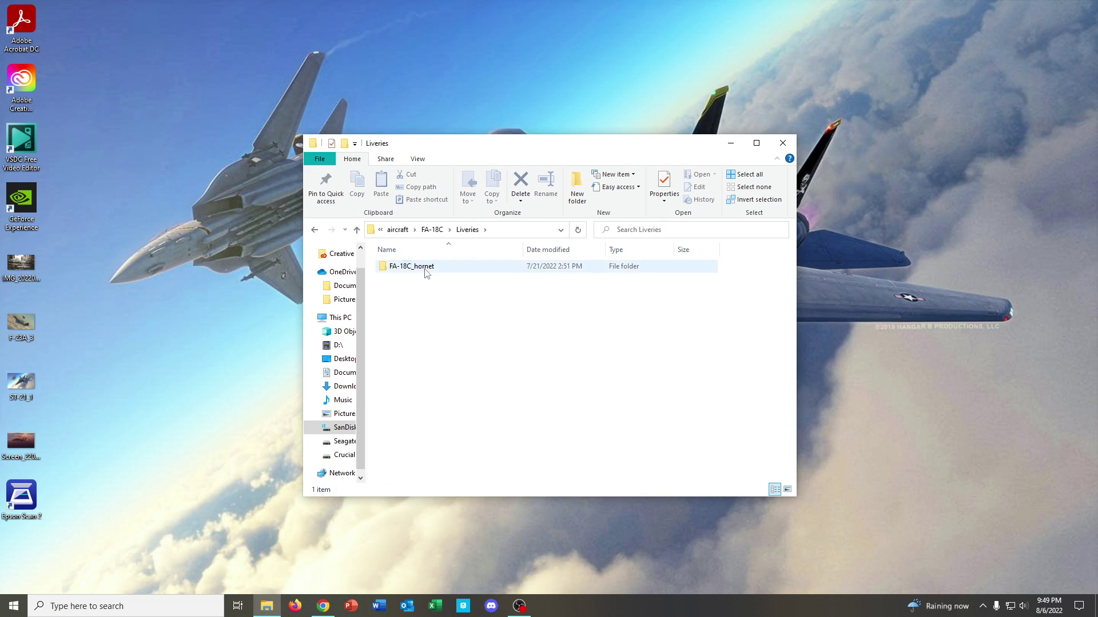
{"action": "double_click", "coordinate": [426, 267]}
{"action": "scroll", "coordinate": [427, 377], "scroll_direction": "down", "scroll_amount": 6}
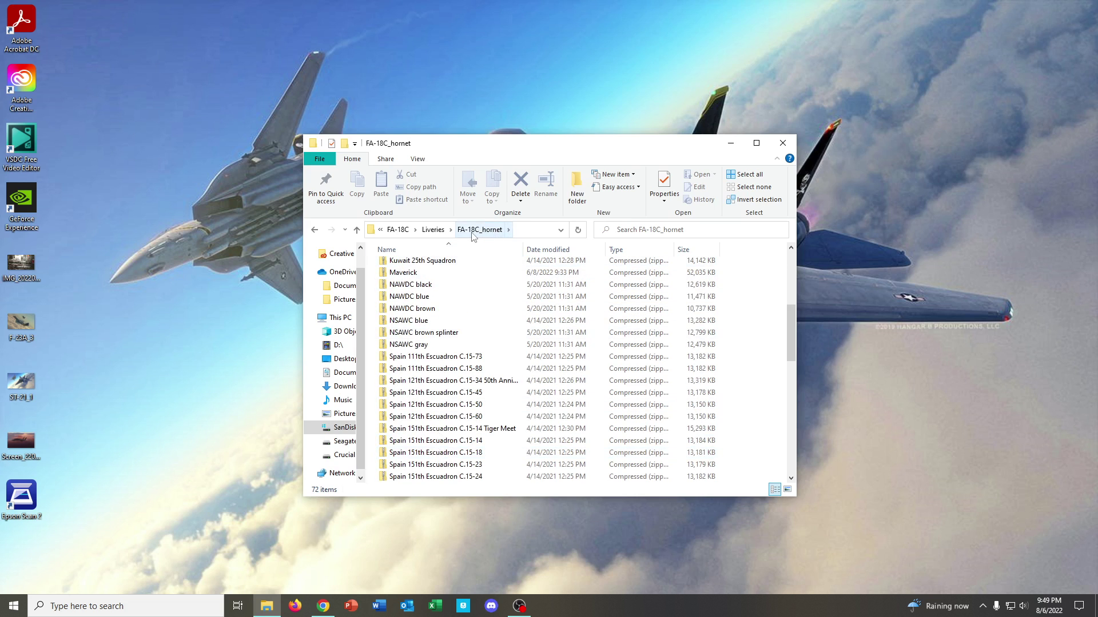
{"action": "left_click", "coordinate": [398, 231]}
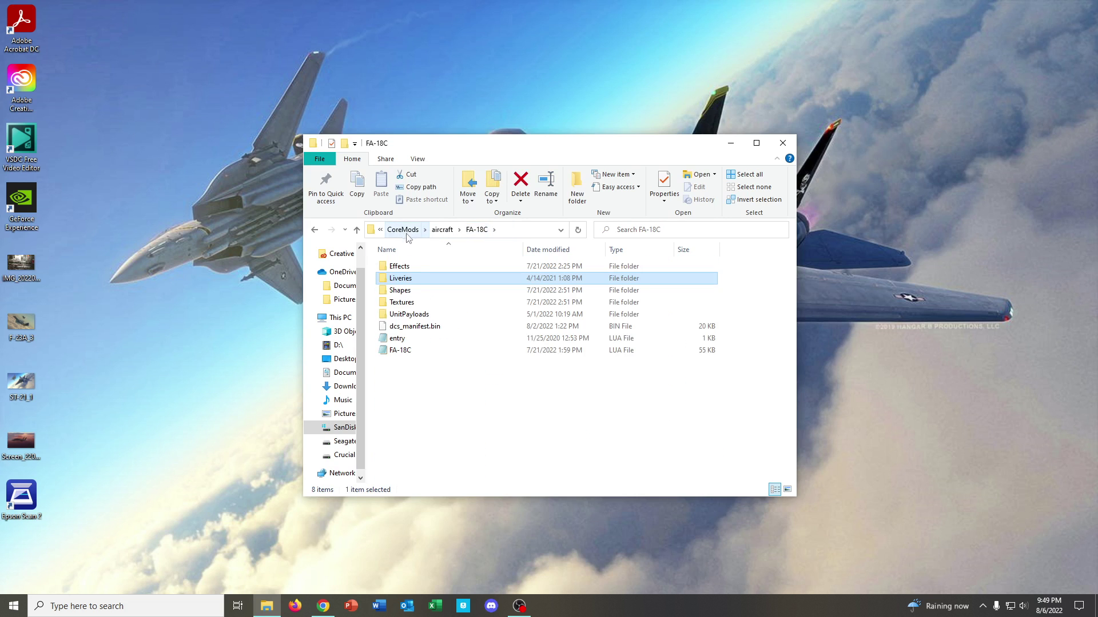
{"action": "left_click", "coordinate": [442, 230]}
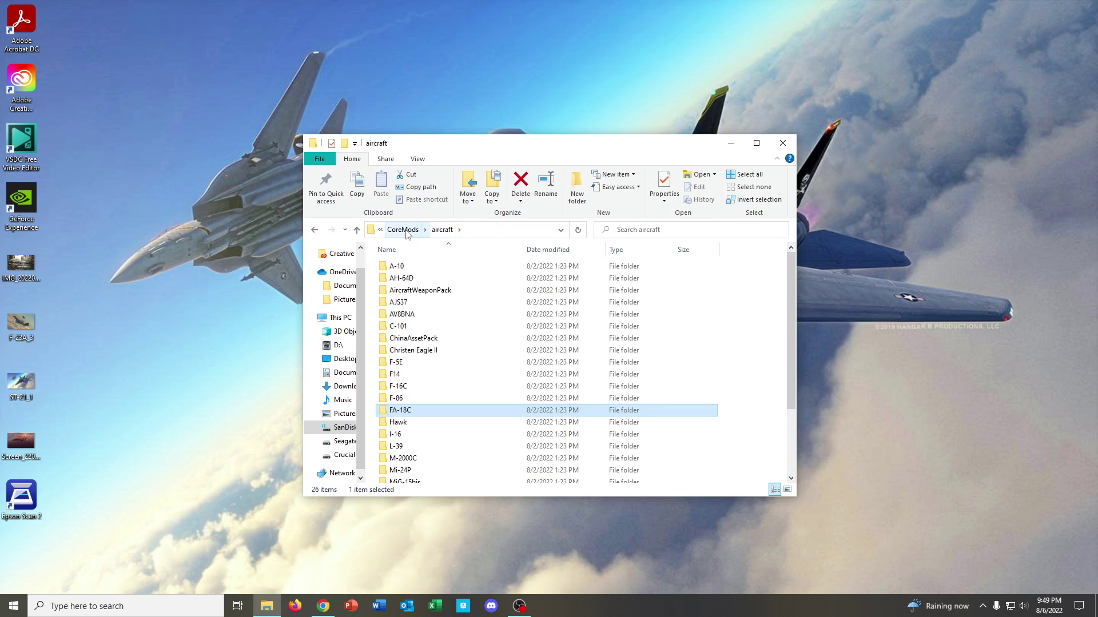
{"action": "left_click", "coordinate": [409, 233]}
{"action": "left_click", "coordinate": [425, 231]}
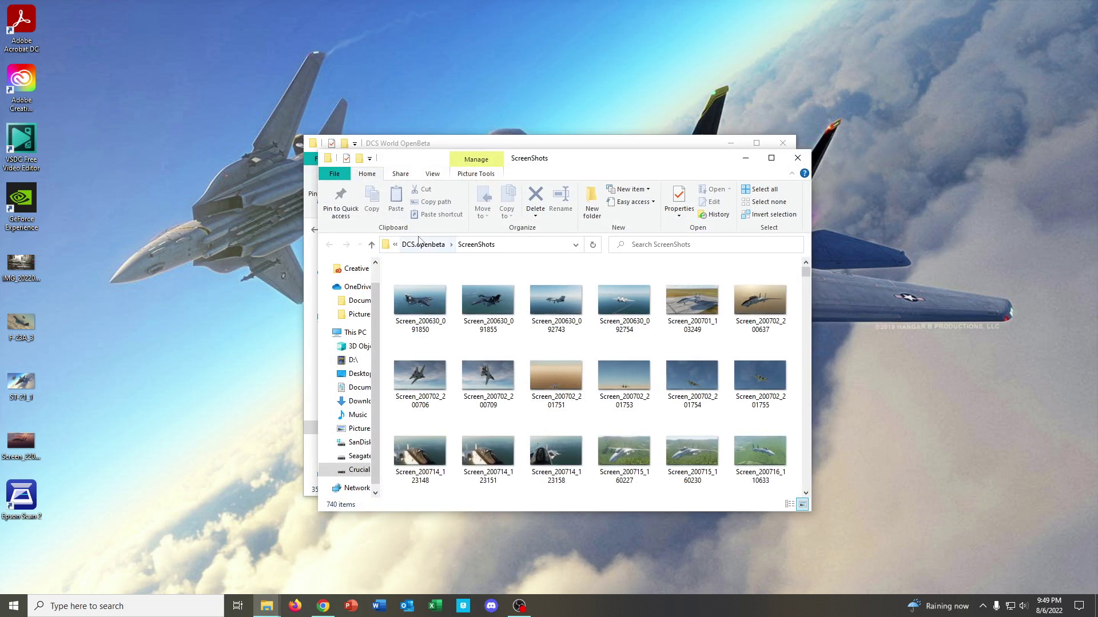
Open Saved Games\DCS.openbeta\Liveries and look inside the fa-18c_hornet livery folder.
{"action": "left_click", "coordinate": [421, 244]}
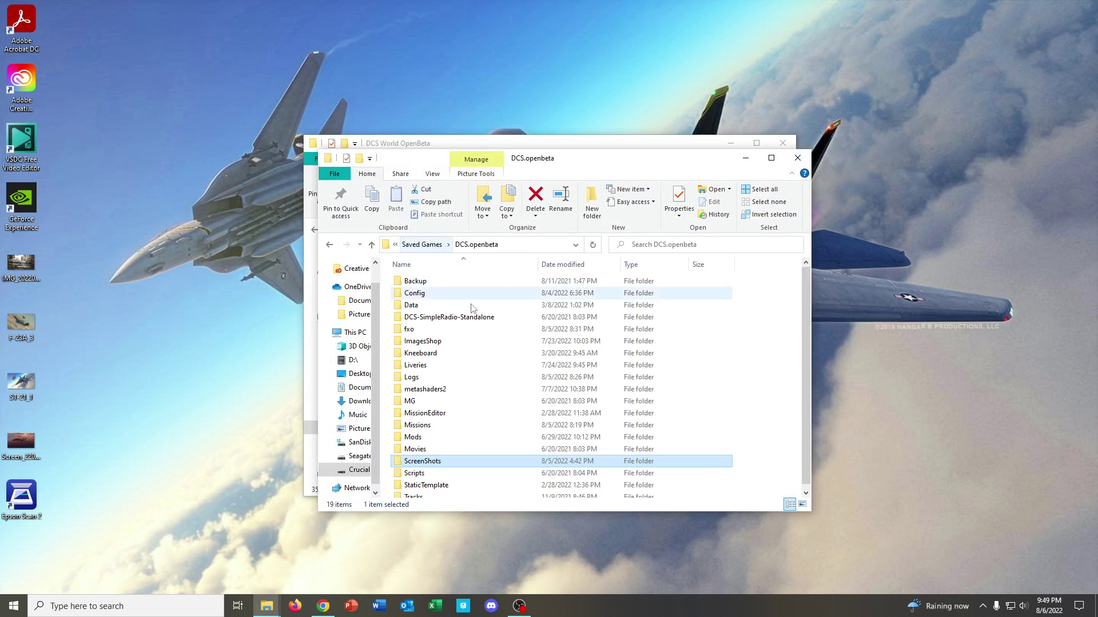
{"action": "double_click", "coordinate": [430, 367]}
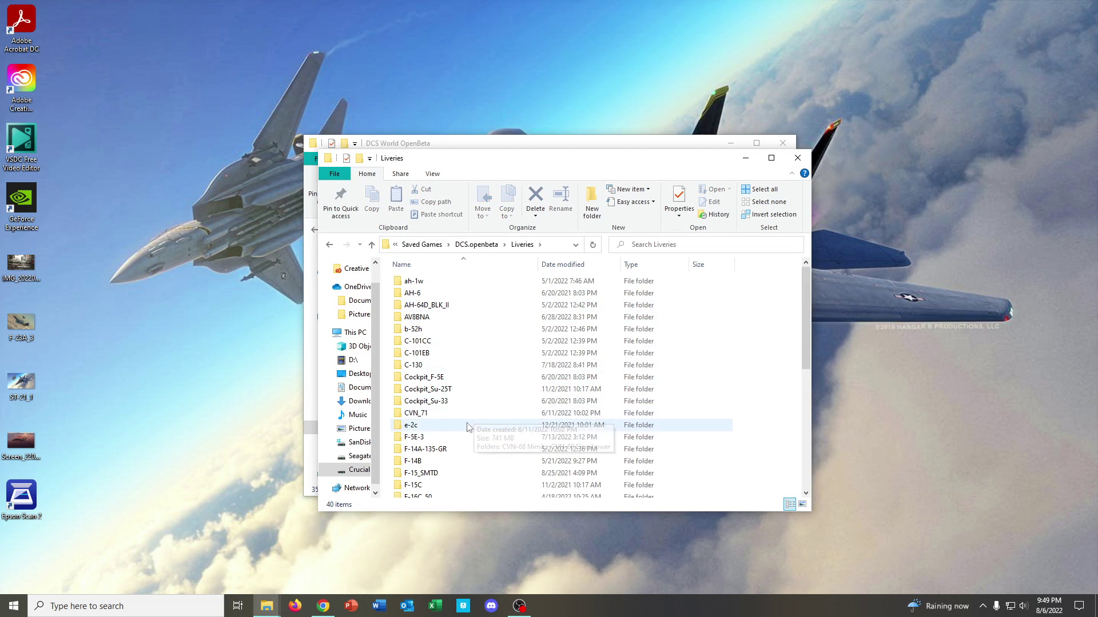
{"action": "scroll", "coordinate": [454, 454], "scroll_direction": "down", "scroll_amount": 2}
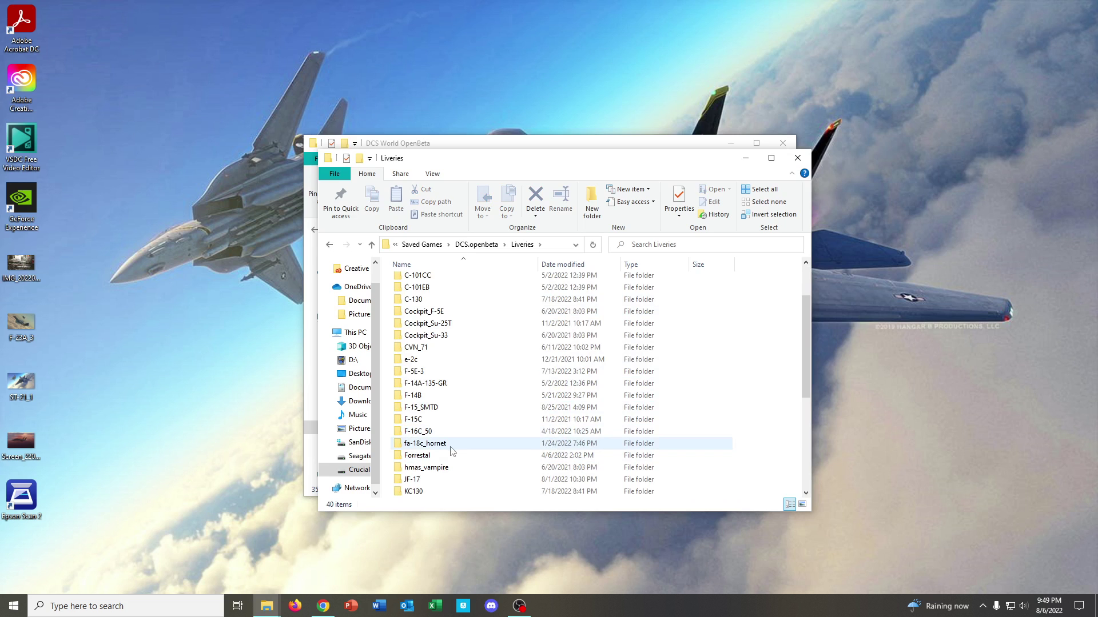
{"action": "left_click", "coordinate": [455, 449]}
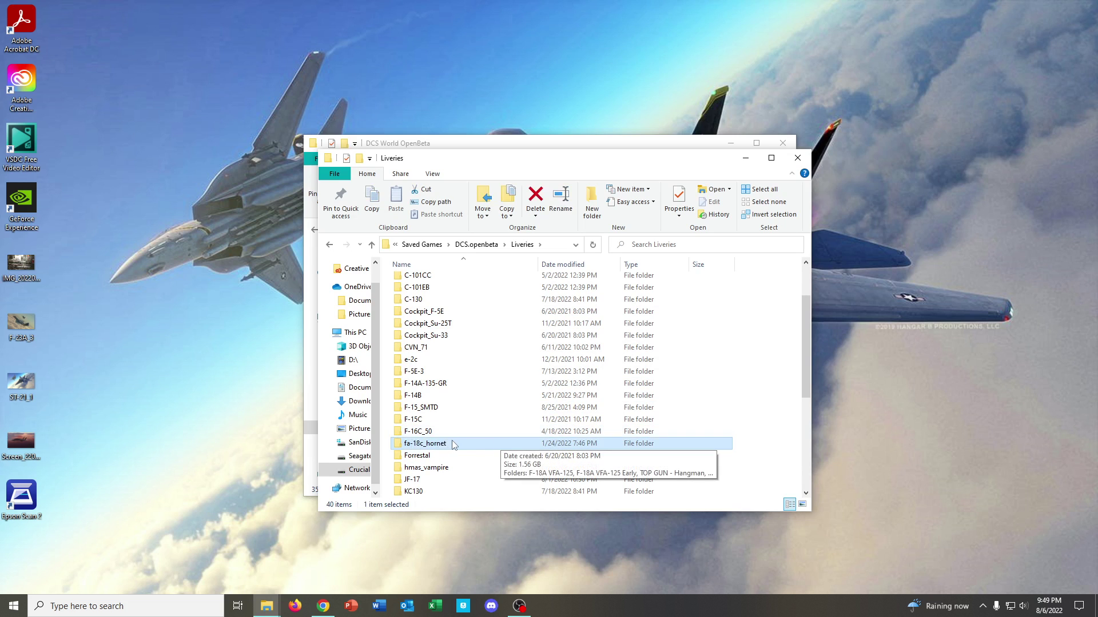
{"action": "double_click", "coordinate": [442, 444]}
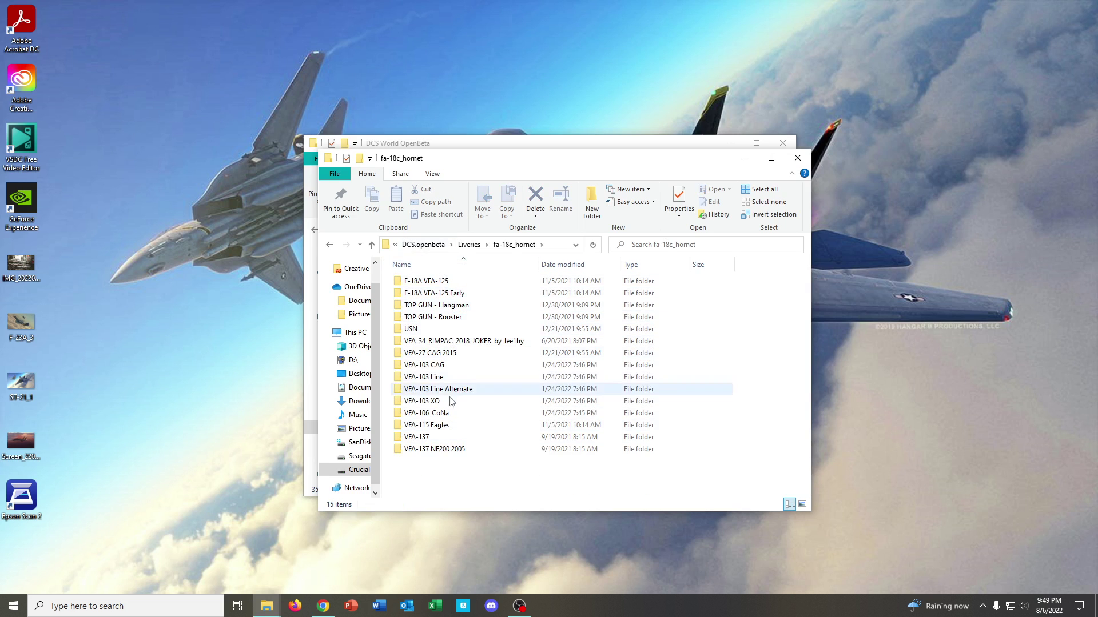
Return to the Liveries list and select the F-15C folder.
{"action": "left_click", "coordinate": [469, 244]}
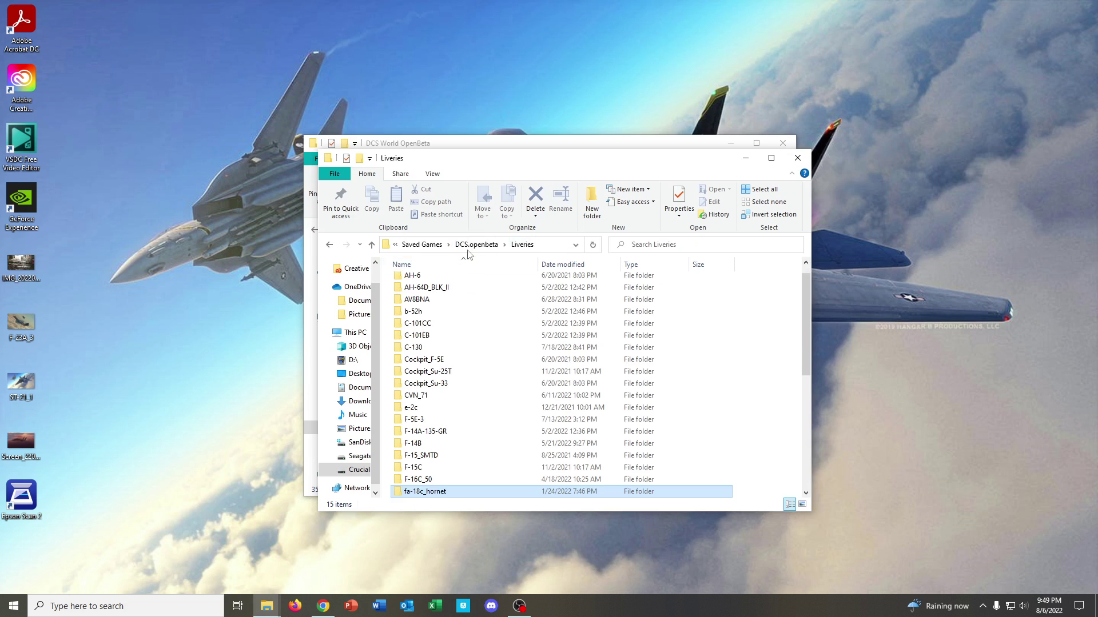
{"action": "left_click", "coordinate": [698, 347]}
{"action": "left_click", "coordinate": [756, 356]}
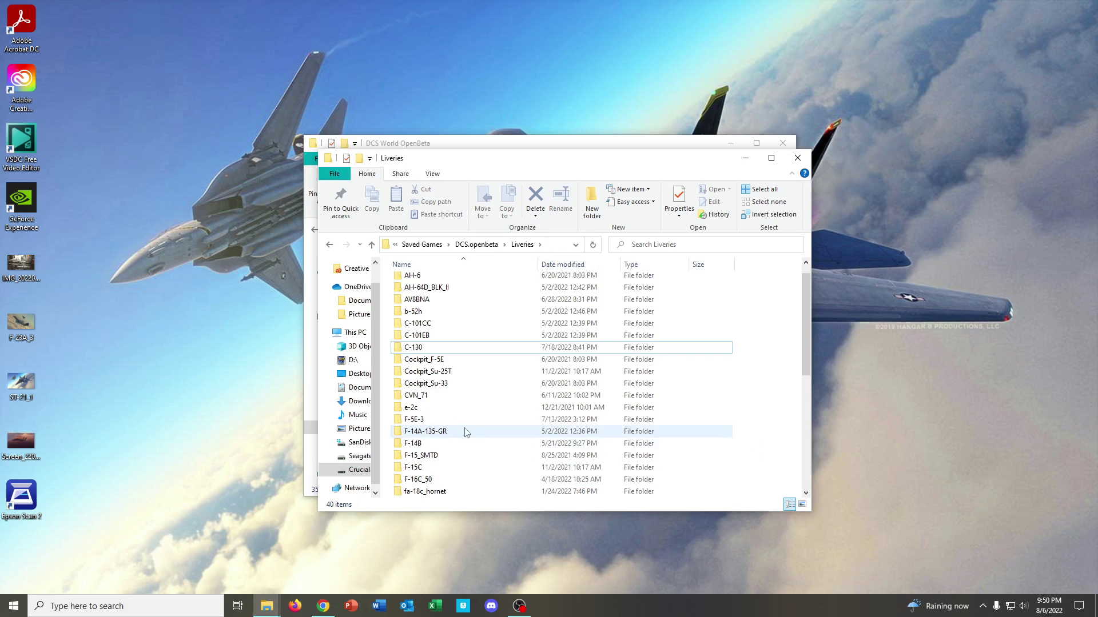
{"action": "left_click", "coordinate": [443, 471]}
{"action": "left_click", "coordinate": [414, 469]}
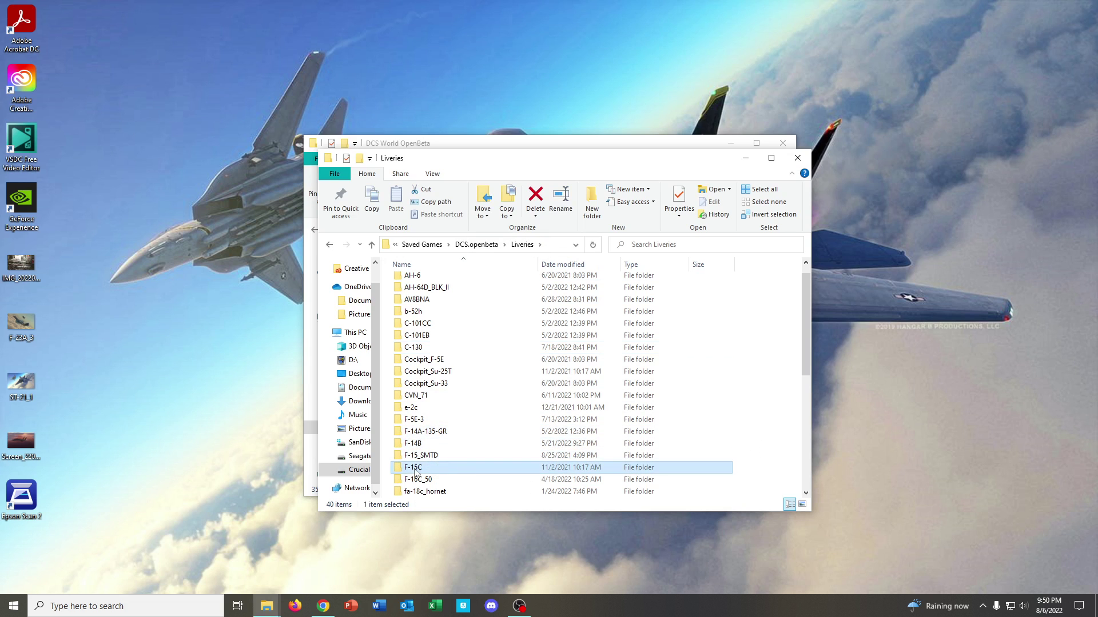
Inspect the 32nd TFG (CR) AF81 - 0046 - 8ties livery's description and textures, then return to F-15C.
{"action": "double_click", "coordinate": [473, 467]}
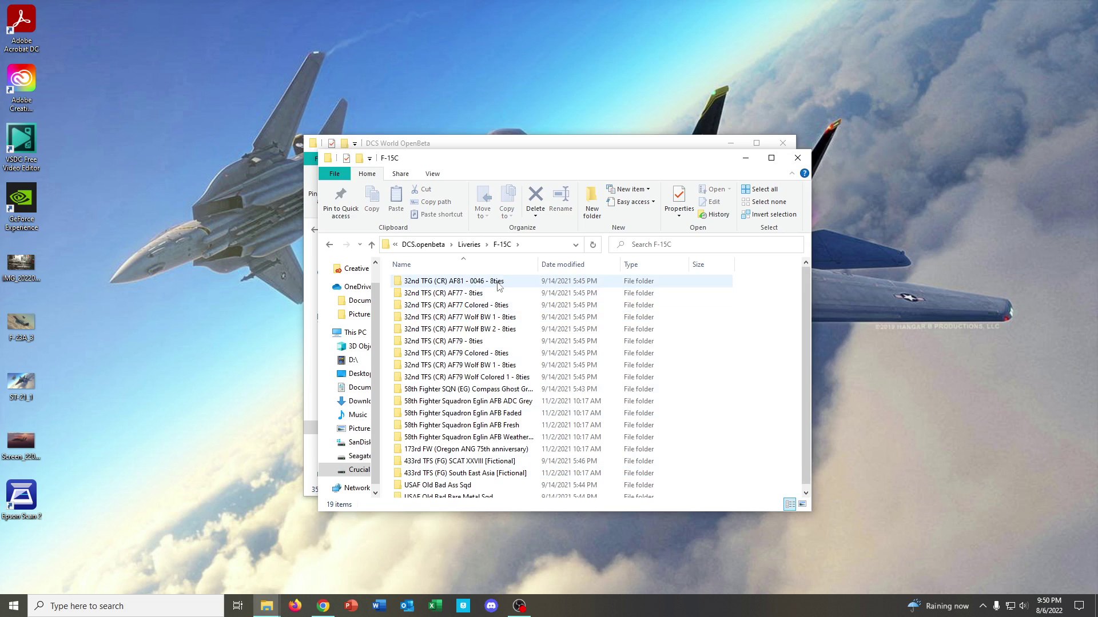
{"action": "double_click", "coordinate": [499, 283]}
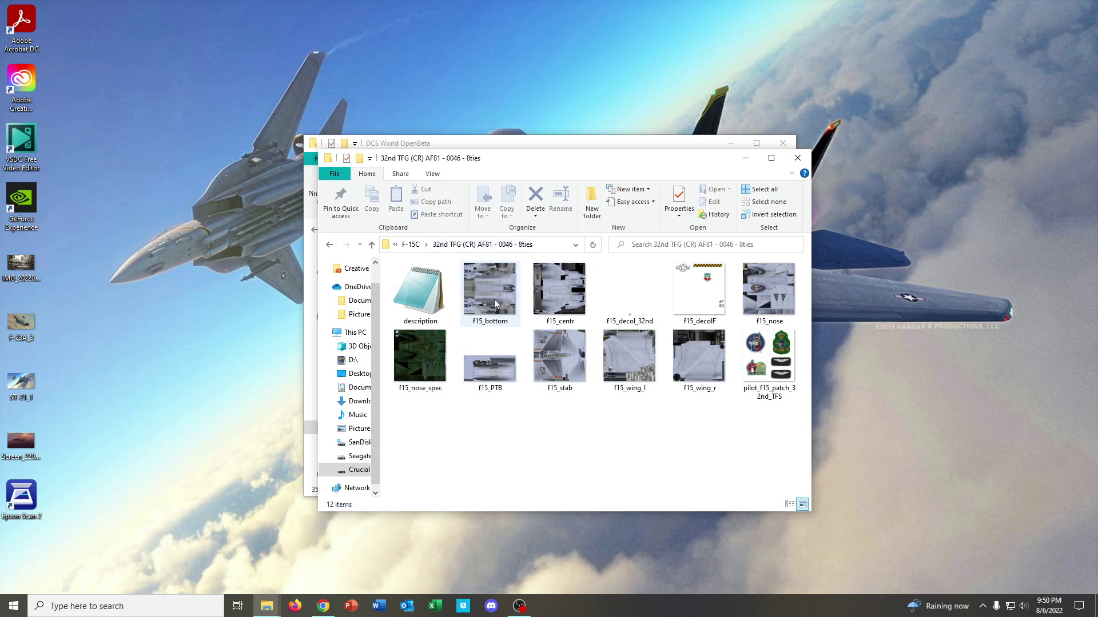
{"action": "left_click", "coordinate": [437, 295]}
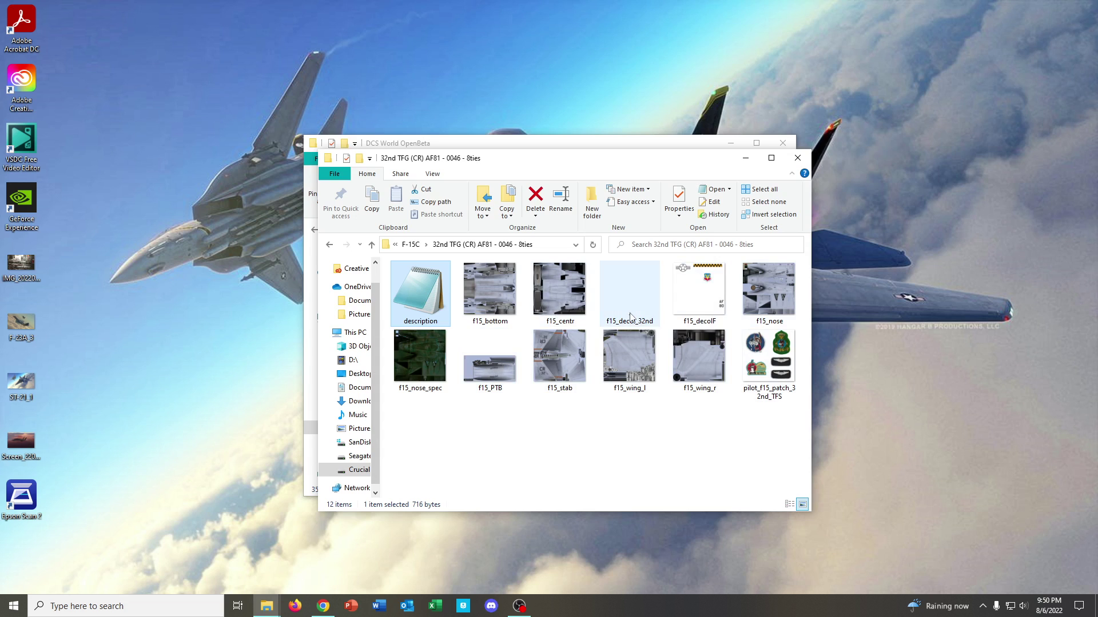
{"action": "mouse_move", "coordinate": [629, 317]}
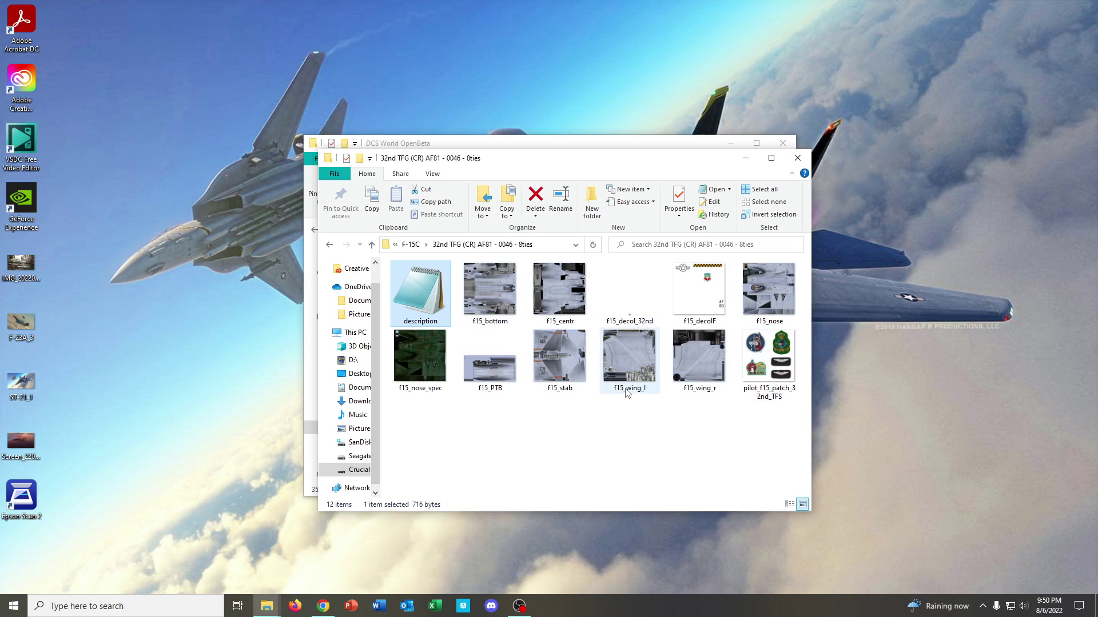
{"action": "mouse_move", "coordinate": [627, 392]}
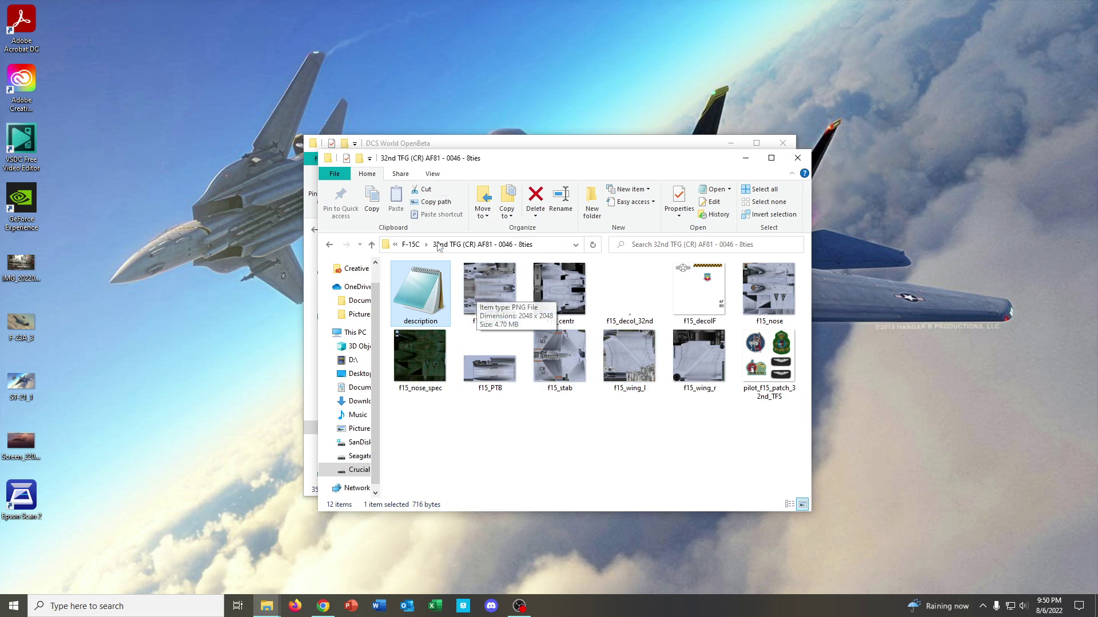
{"action": "mouse_move", "coordinate": [574, 344]}
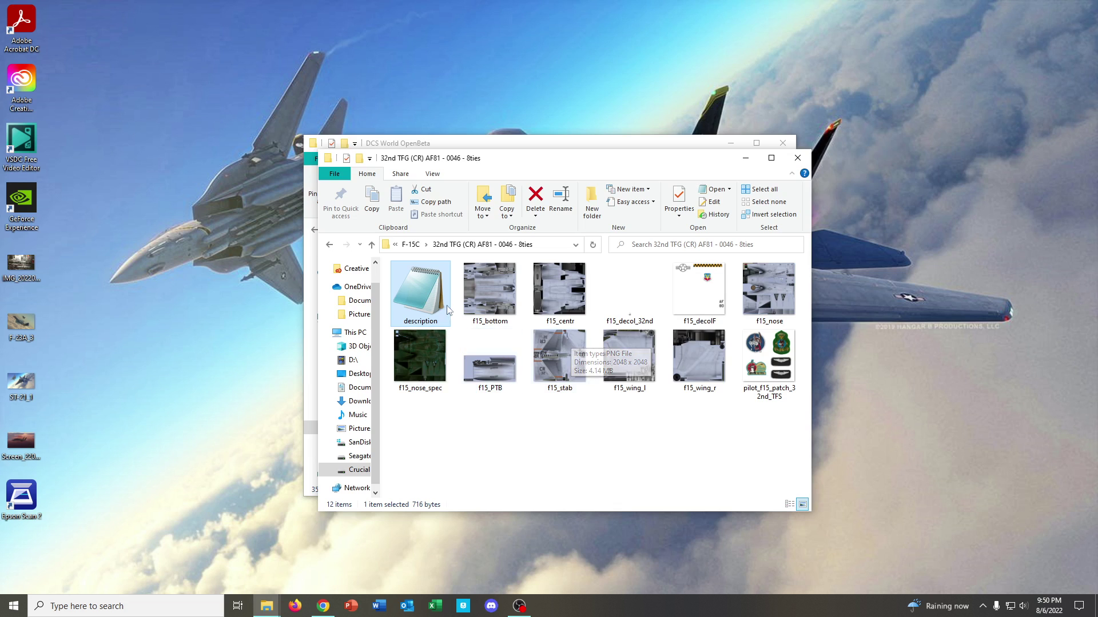
{"action": "mouse_move", "coordinate": [473, 329]}
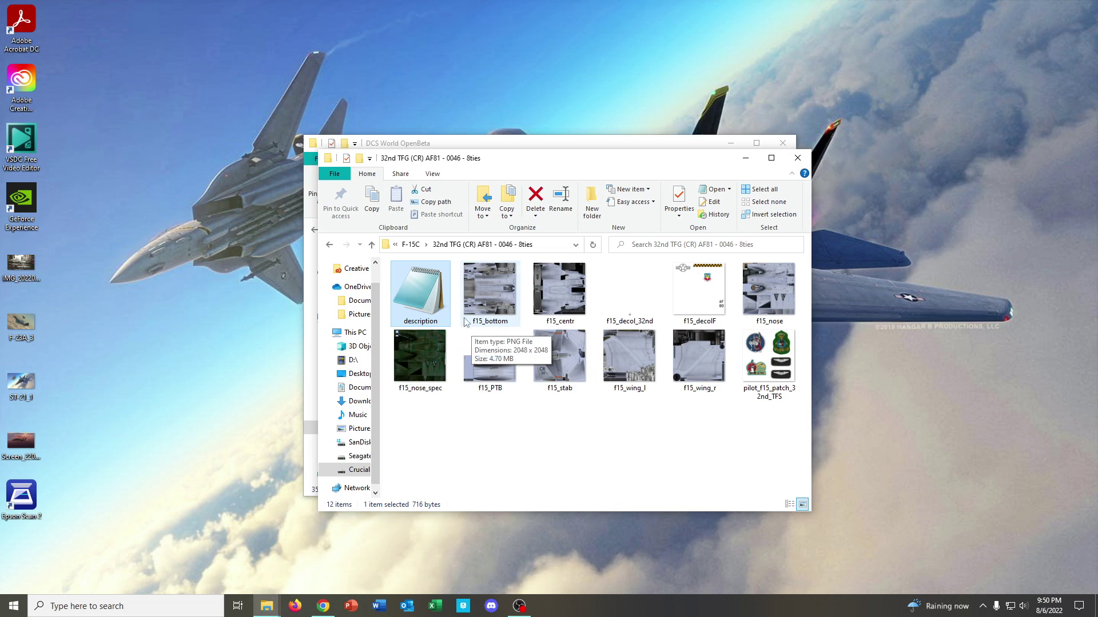
{"action": "left_click", "coordinate": [410, 245]}
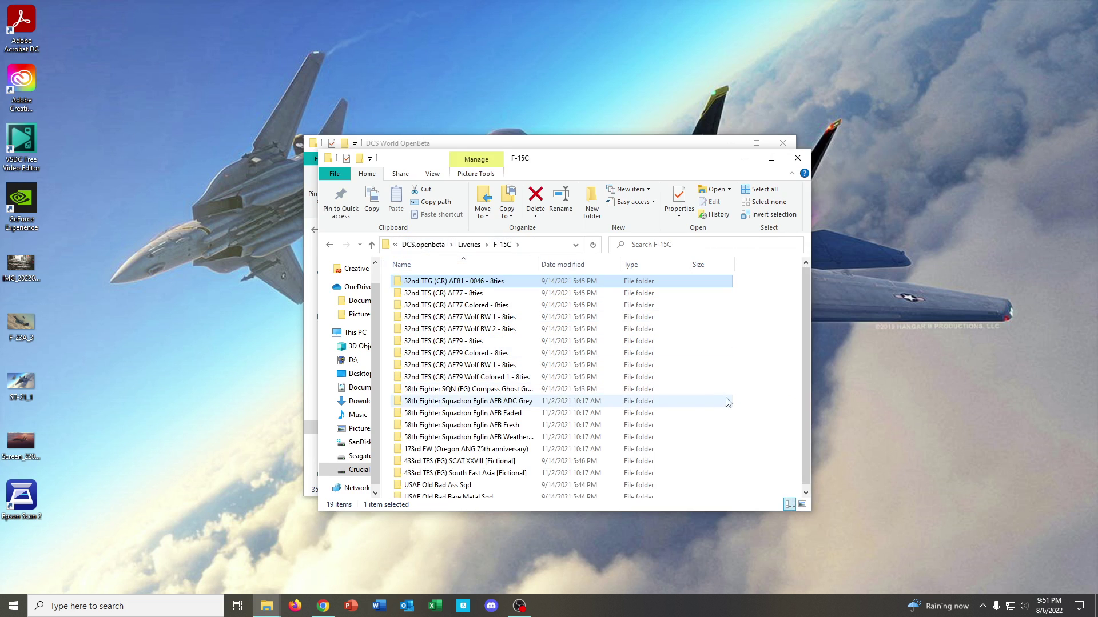